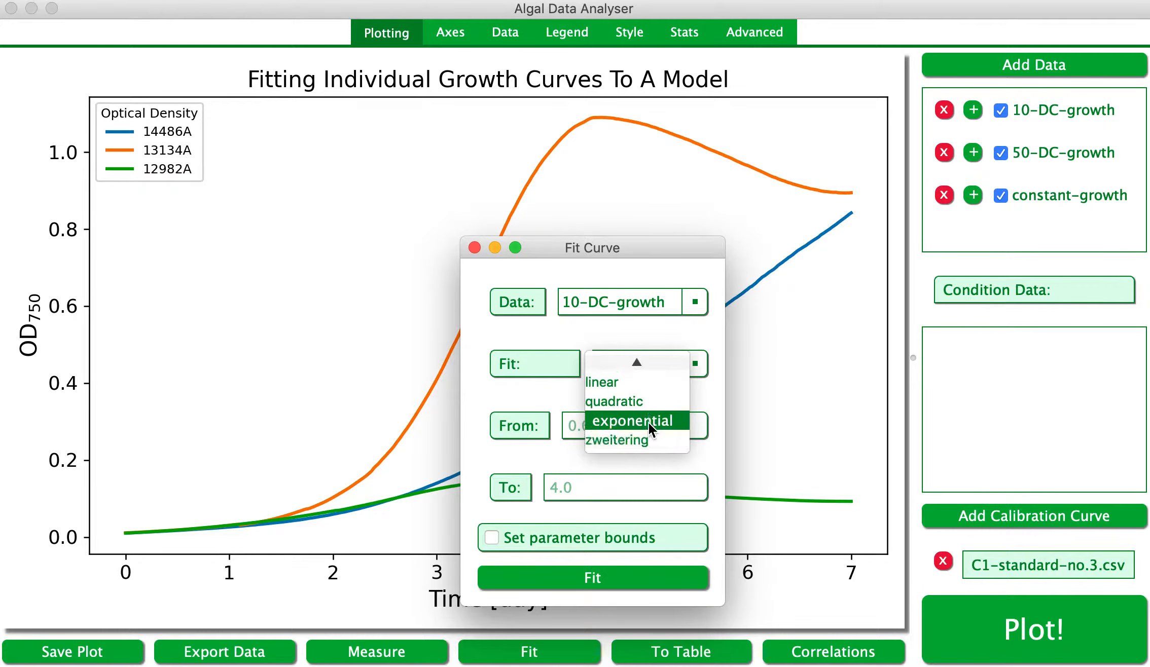
Choose zweitering as the fit model for the 10-DC-growth data
{"action": "left_click", "coordinate": [627, 441]}
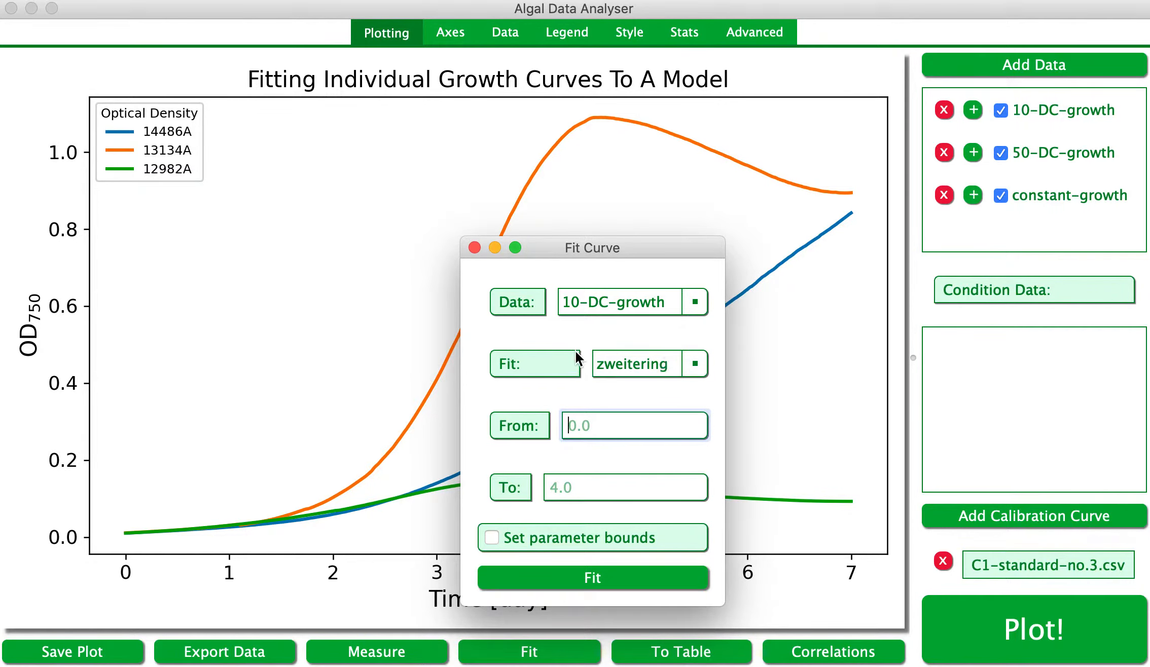
Switch to Preview and read the abstract and introduction of the paper "Modeling of the Bacterial Growth Curve"
{"action": "key", "text": "super+Tab"}
{"action": "key", "text": "super+Tab"}
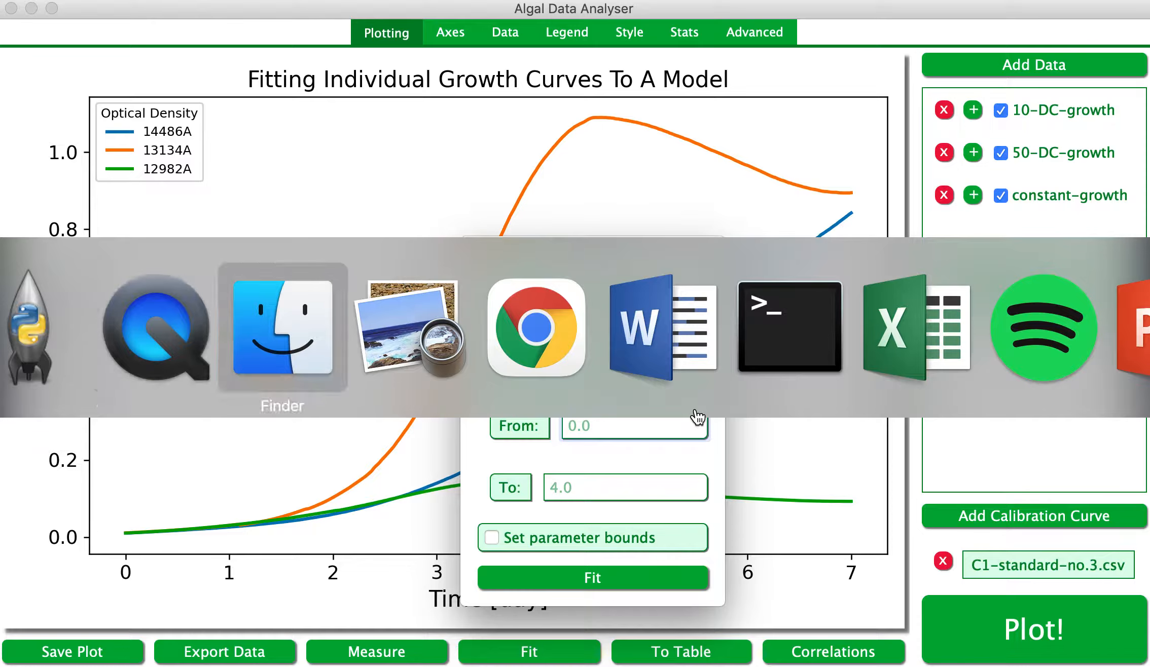
{"action": "key", "text": "super+Tab"}
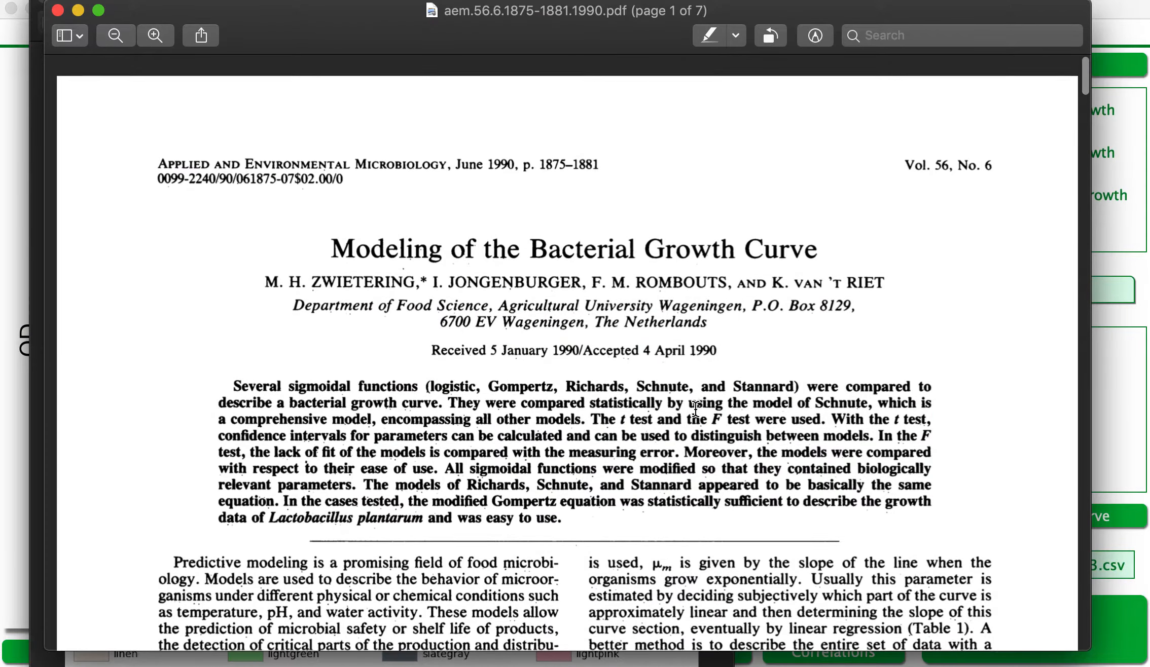
{"action": "scroll", "coordinate": [541, 320], "scroll_direction": "down", "scroll_amount": 1}
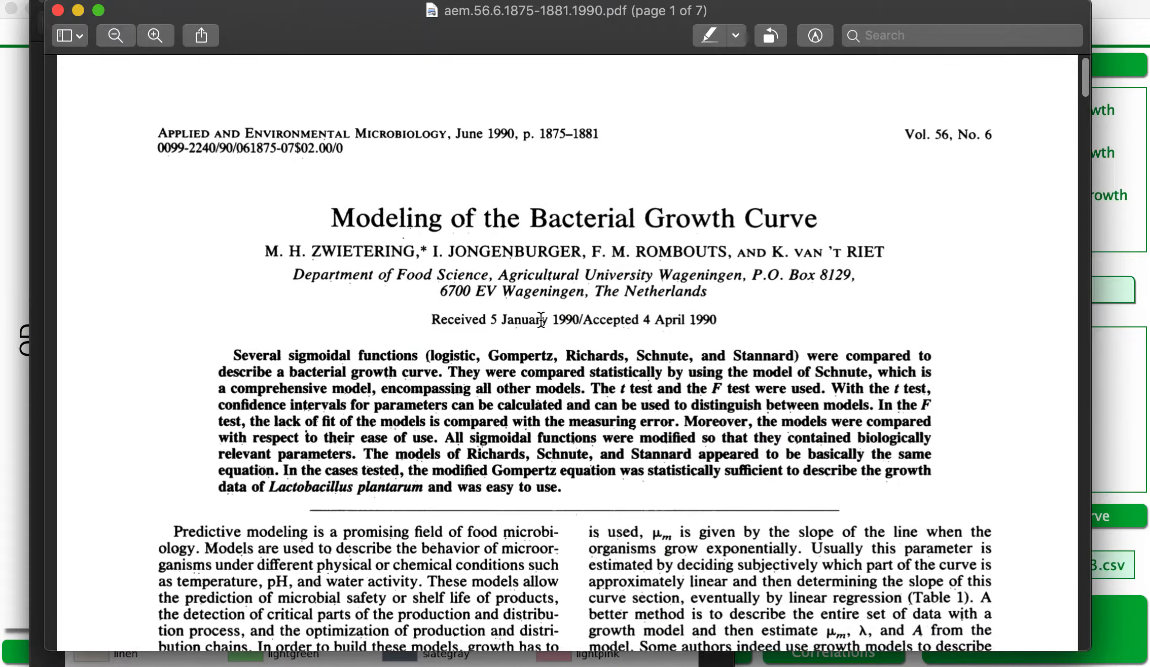
{"action": "scroll", "coordinate": [541, 319], "scroll_direction": "down", "scroll_amount": 3}
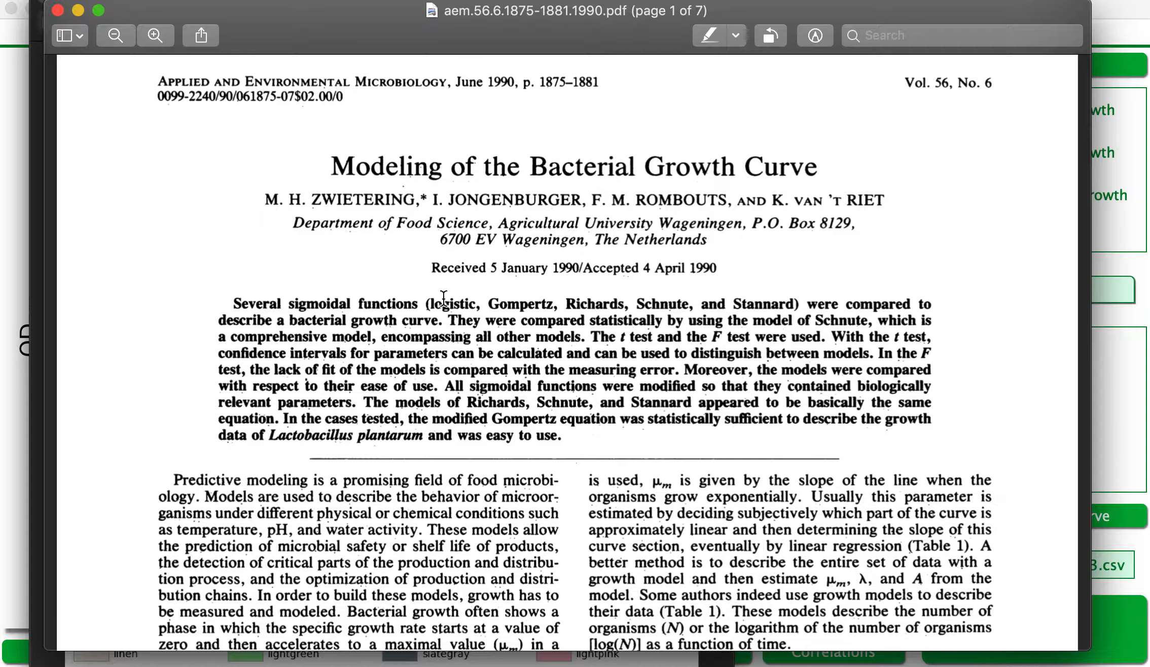
{"action": "scroll", "coordinate": [559, 443], "scroll_direction": "down", "scroll_amount": 20}
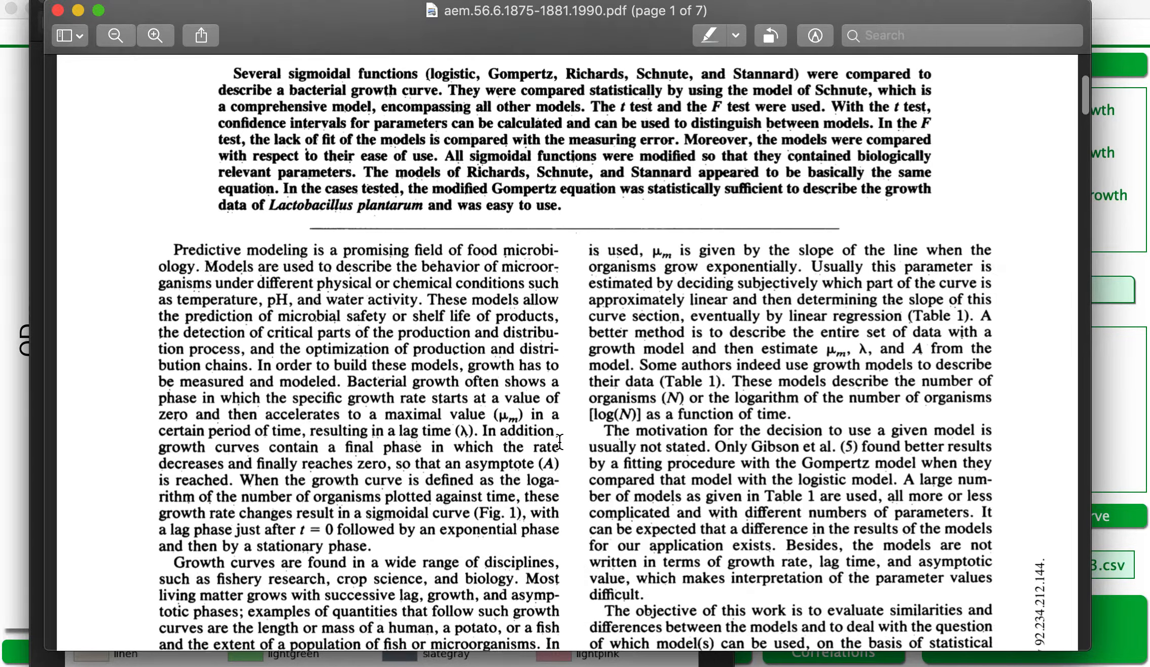
{"action": "scroll", "coordinate": [559, 443], "scroll_direction": "up", "scroll_amount": 20}
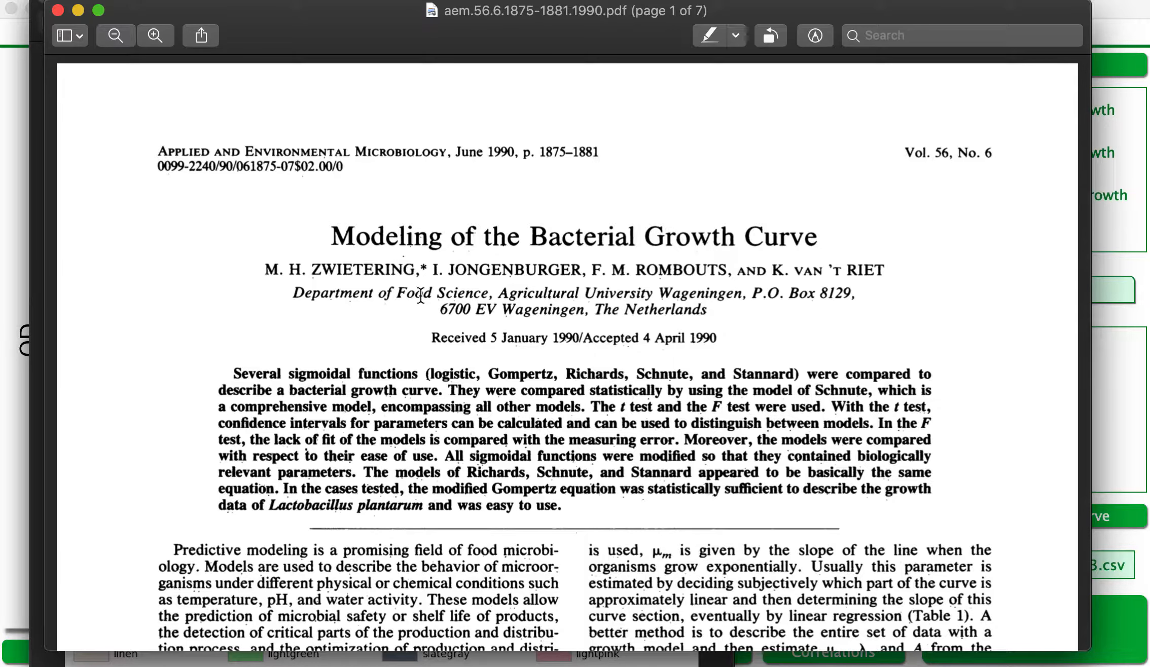
{"action": "scroll", "coordinate": [495, 306], "scroll_direction": "down", "scroll_amount": 20}
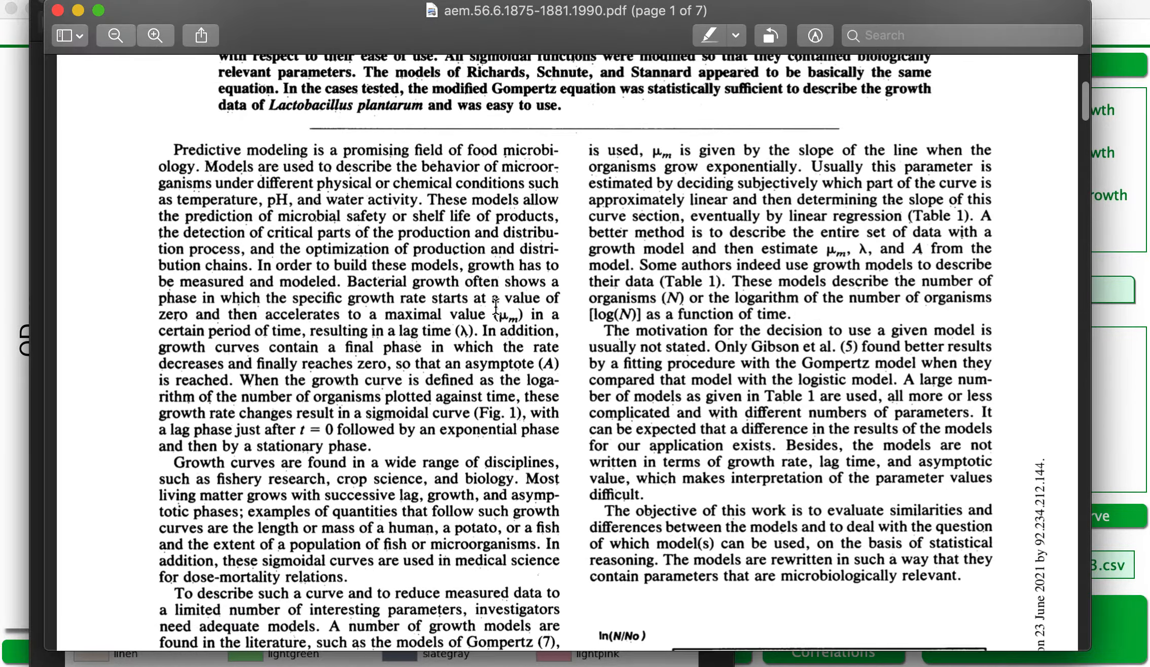
Examine the paper's theory section and its tables of growth models and modified equations, and return to Algal Data Analyser
{"action": "scroll", "coordinate": [496, 306], "scroll_direction": "down", "scroll_amount": 10}
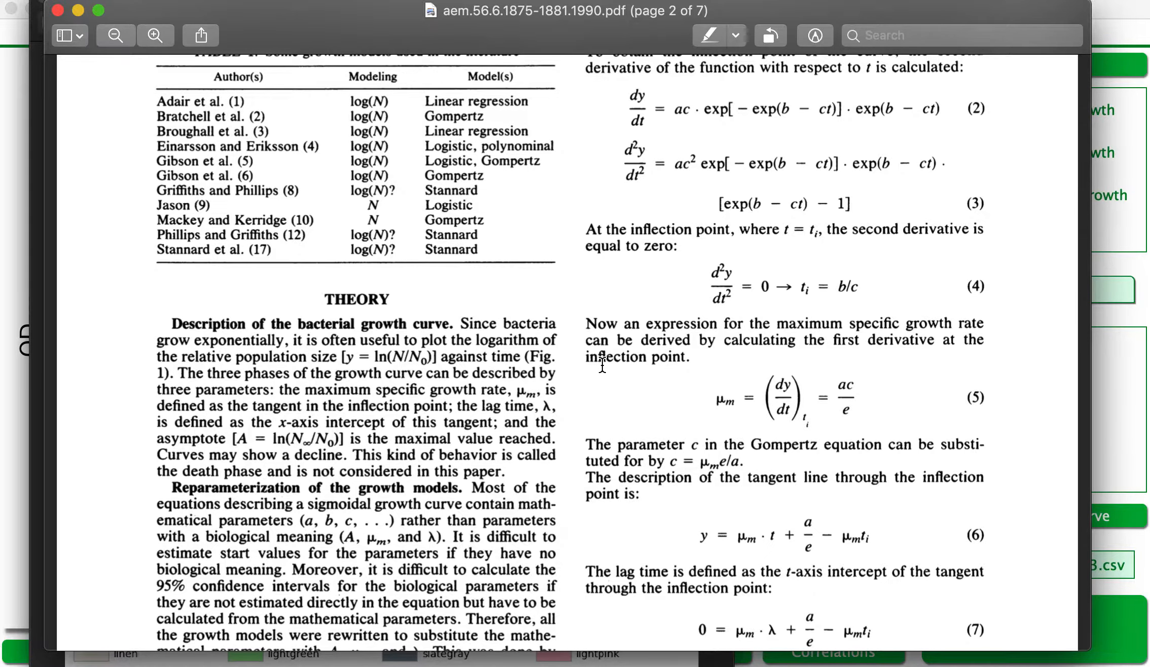
{"action": "scroll", "coordinate": [601, 365], "scroll_direction": "down", "scroll_amount": 5}
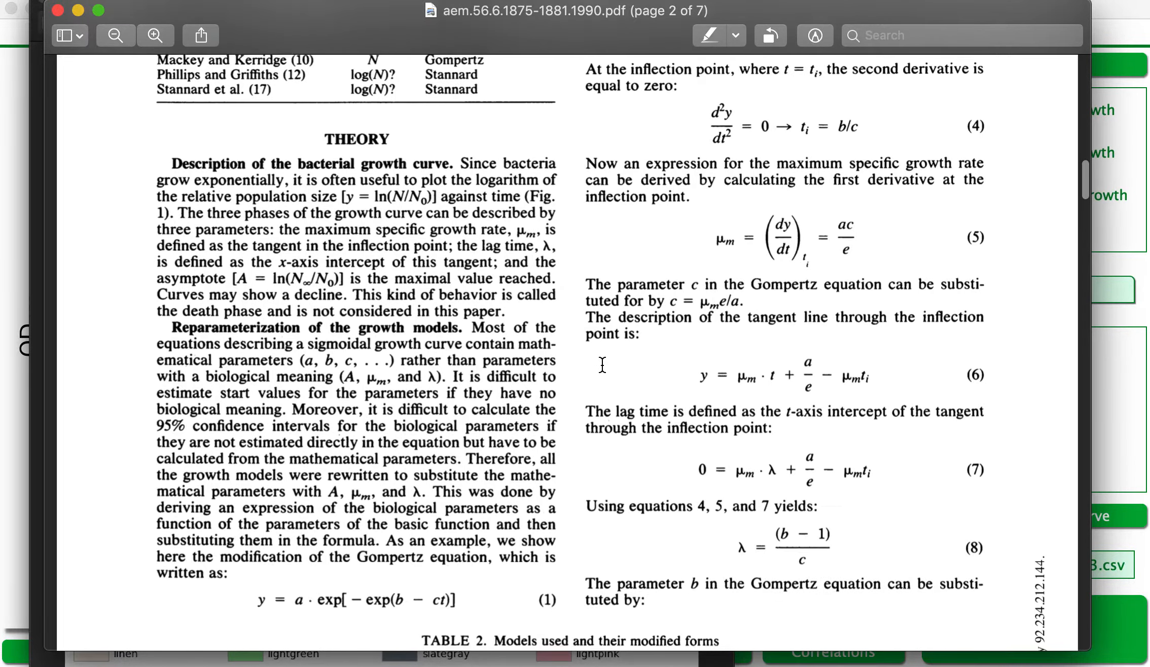
{"action": "scroll", "coordinate": [601, 365], "scroll_direction": "down", "scroll_amount": 10}
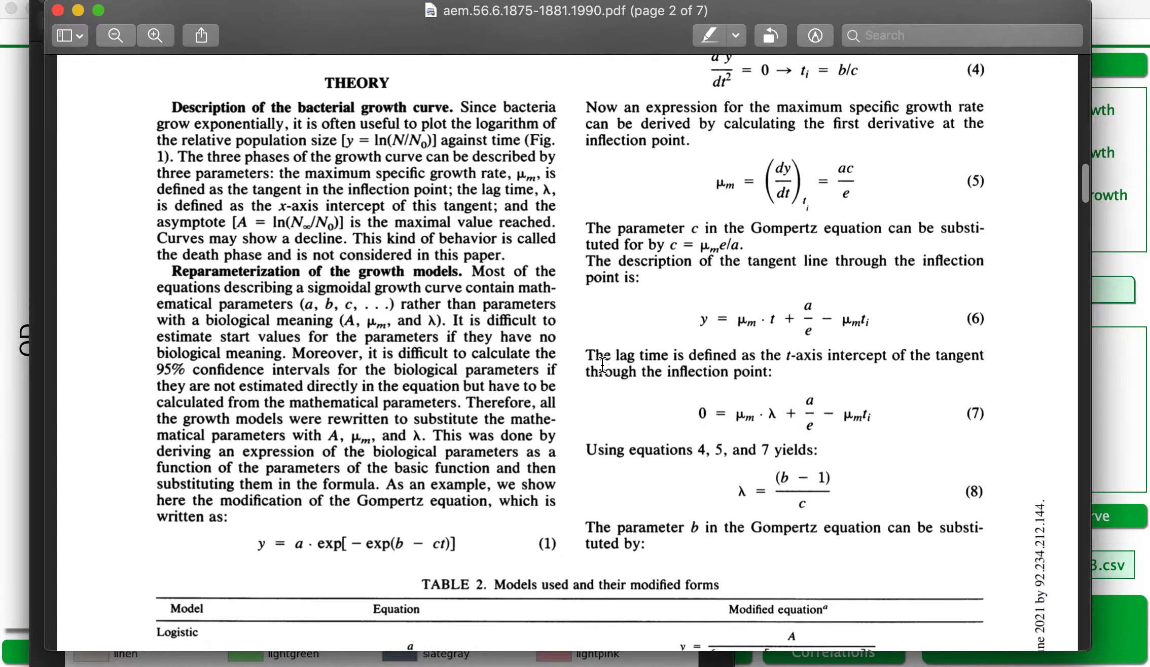
{"action": "scroll", "coordinate": [601, 365], "scroll_direction": "down", "scroll_amount": 15}
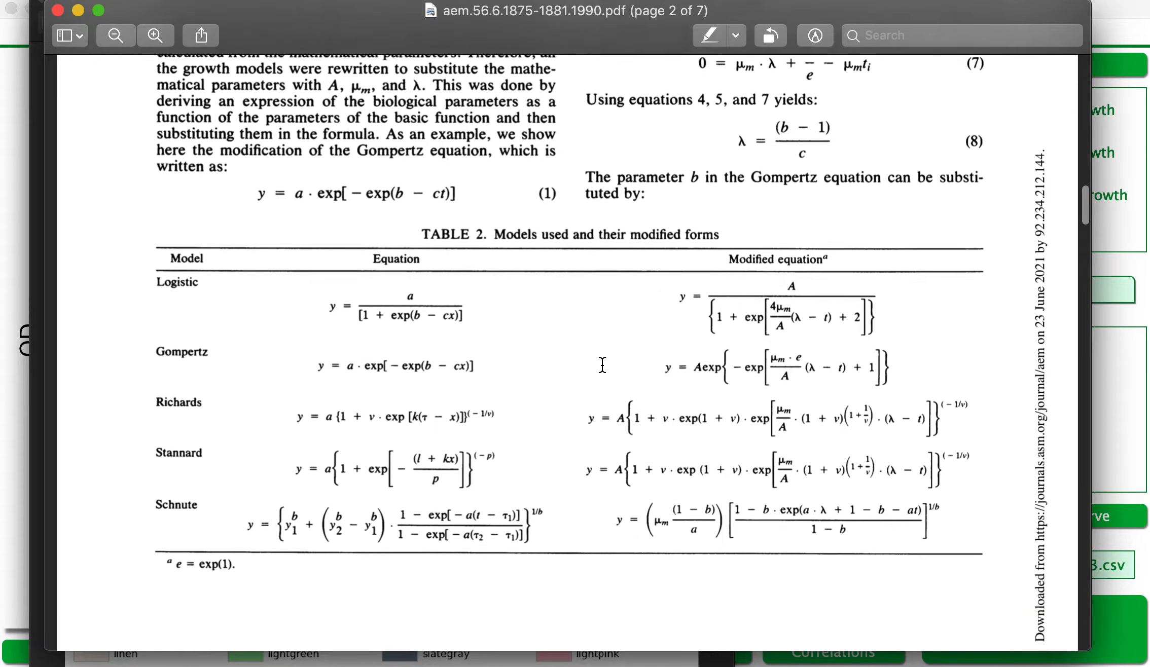
{"action": "scroll", "coordinate": [602, 365], "scroll_direction": "down", "scroll_amount": 3}
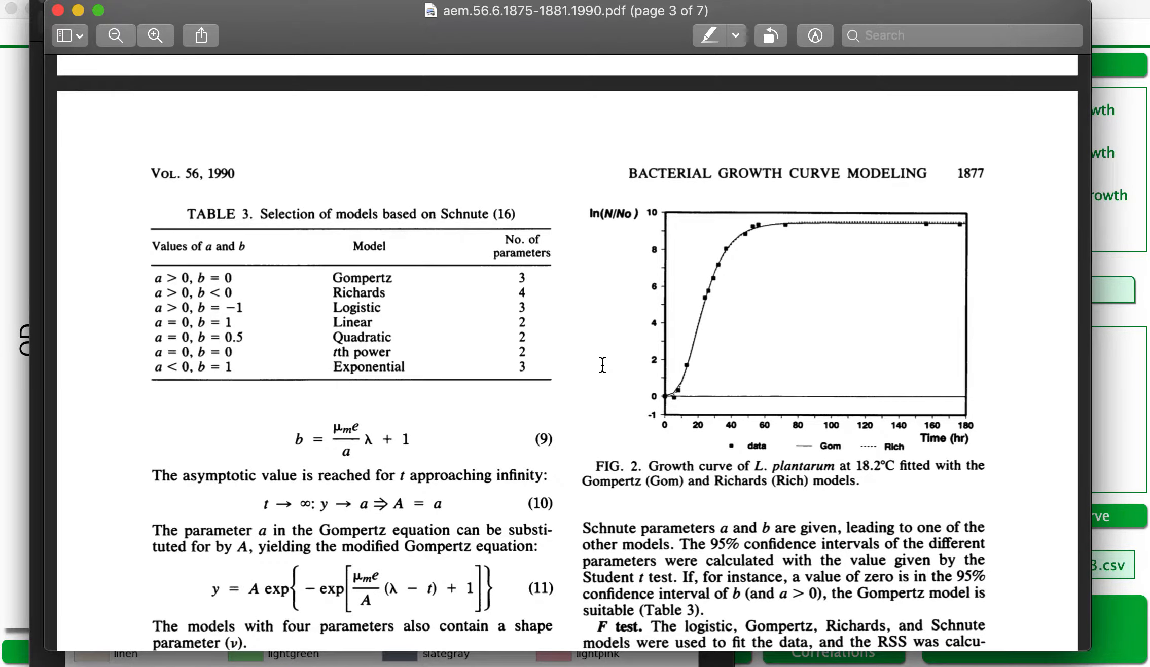
{"action": "left_click", "coordinate": [14, 141]}
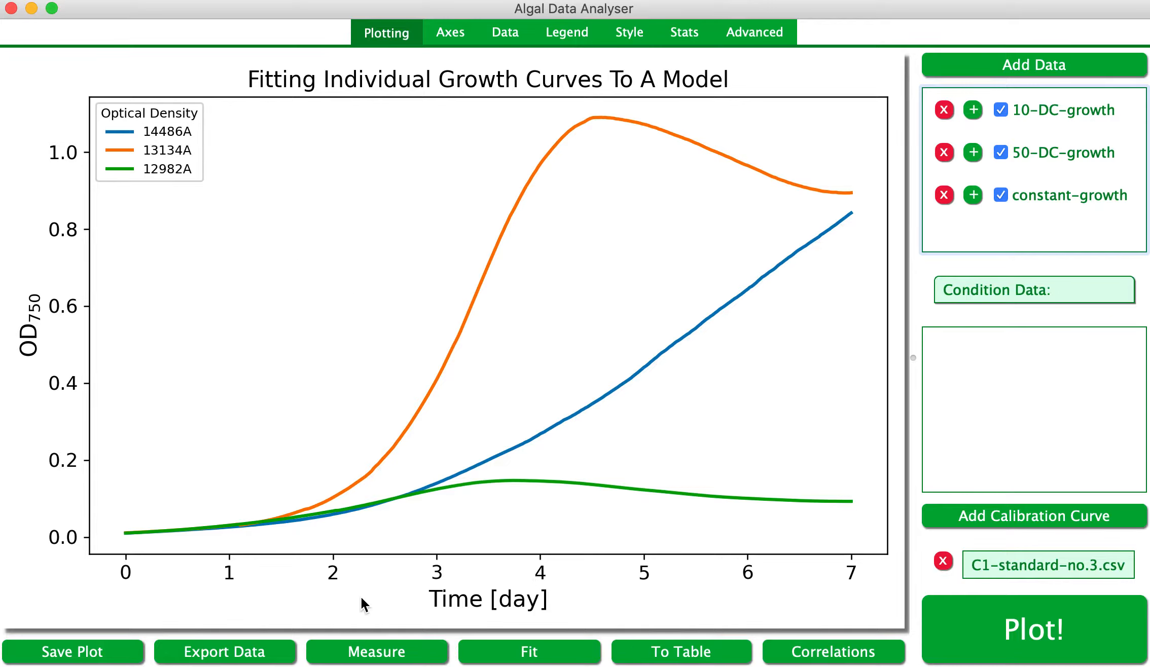
Set up a curve fit for the 10-DC-growth data with the zweitering model, from 0 to 7 days
{"action": "left_click", "coordinate": [566, 657]}
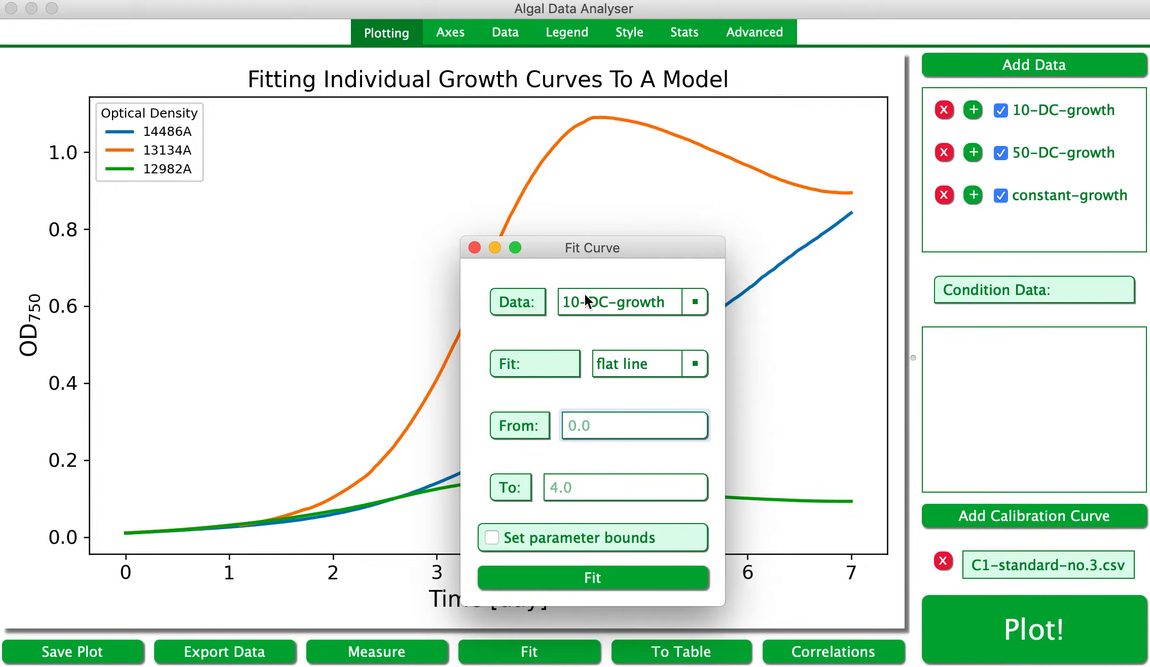
{"action": "left_click_drag", "start_coordinate": [710, 248], "coordinate": [476, 152]}
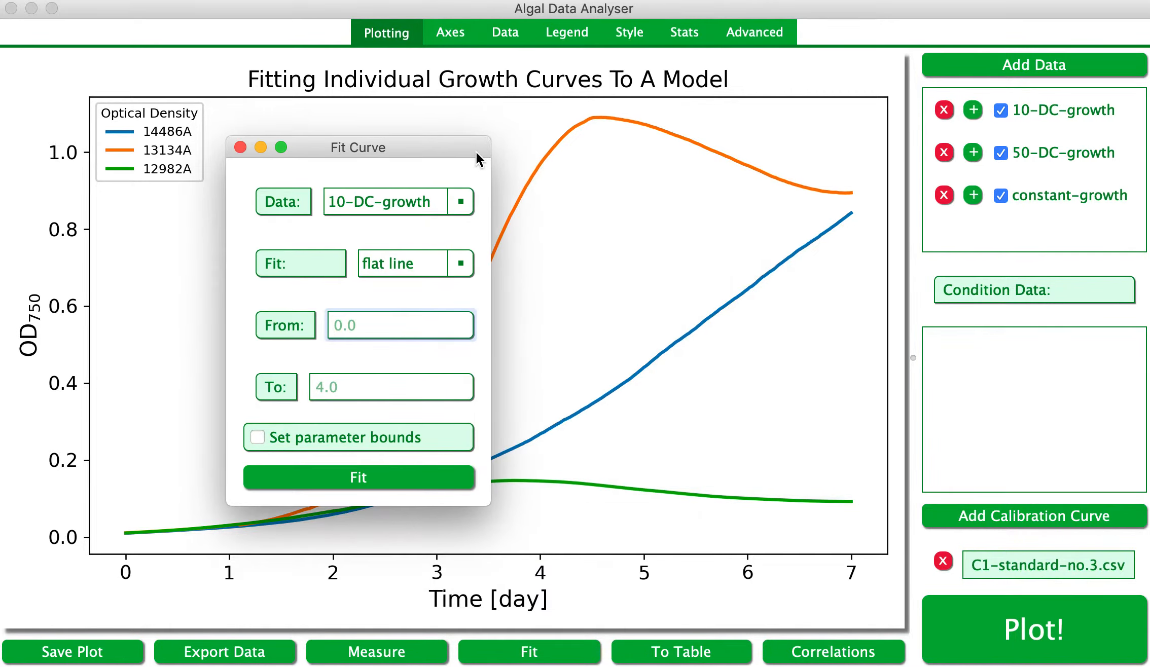
{"action": "left_click", "coordinate": [456, 264]}
{"action": "left_click", "coordinate": [392, 337]}
{"action": "type", "text": "0"}
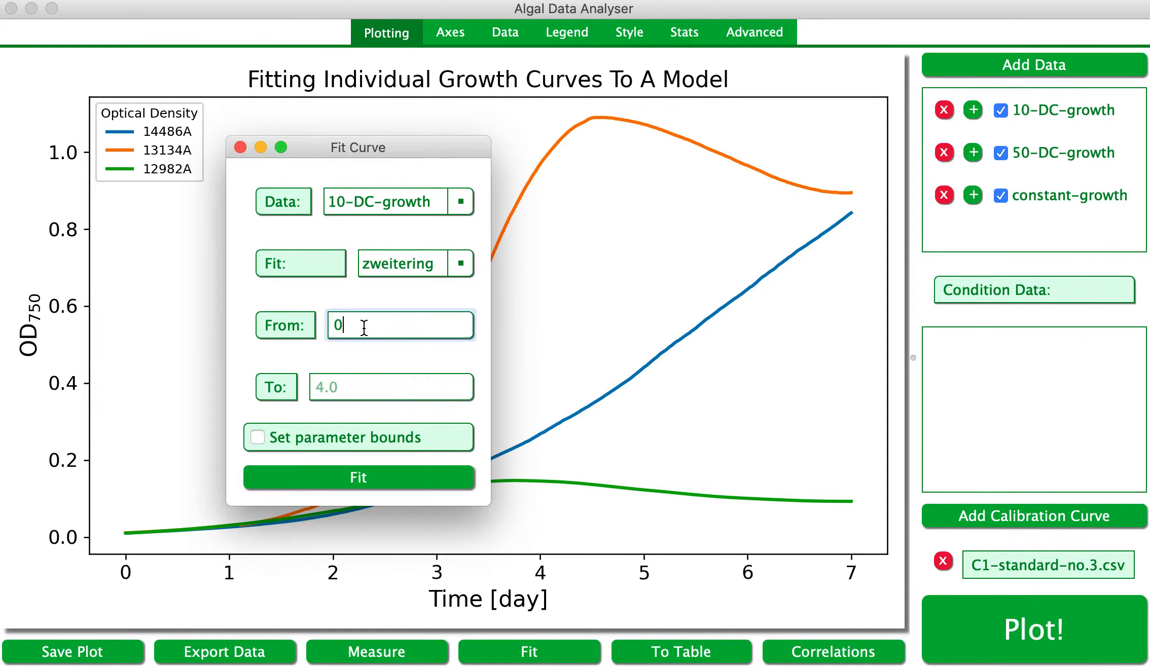
{"action": "left_click", "coordinate": [370, 391]}
{"action": "type", "text": "7"}
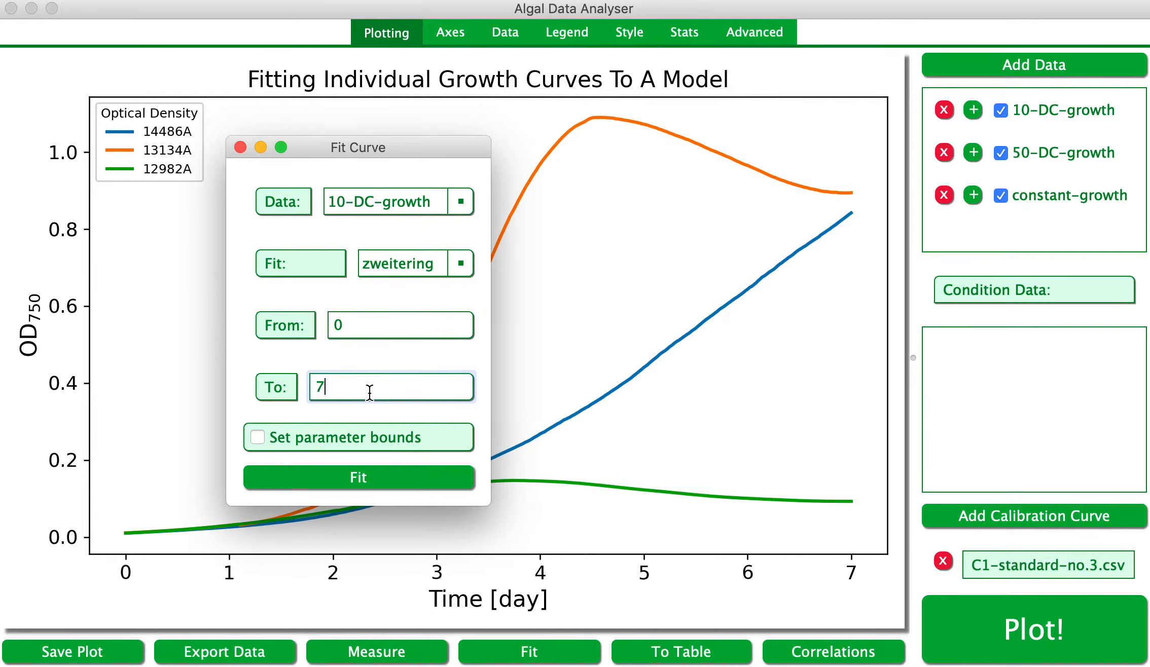
View the optional parameter bounds, leave them disabled and run the 10-DC-growth fit
{"action": "left_click", "coordinate": [257, 437]}
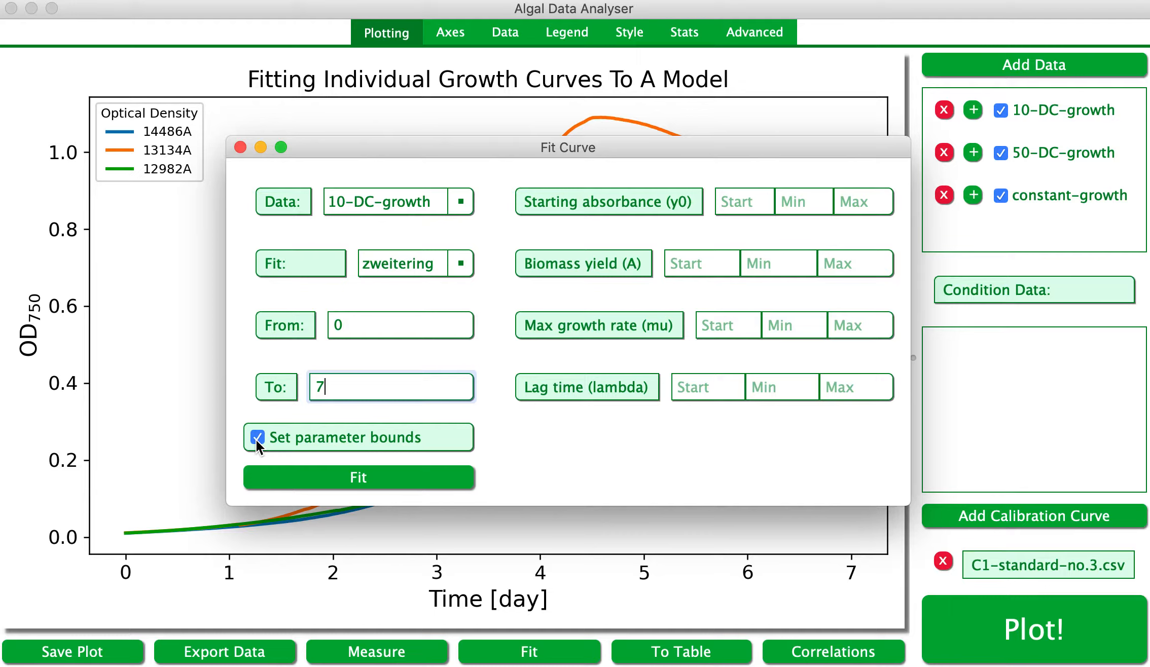
{"action": "left_click", "coordinate": [256, 438]}
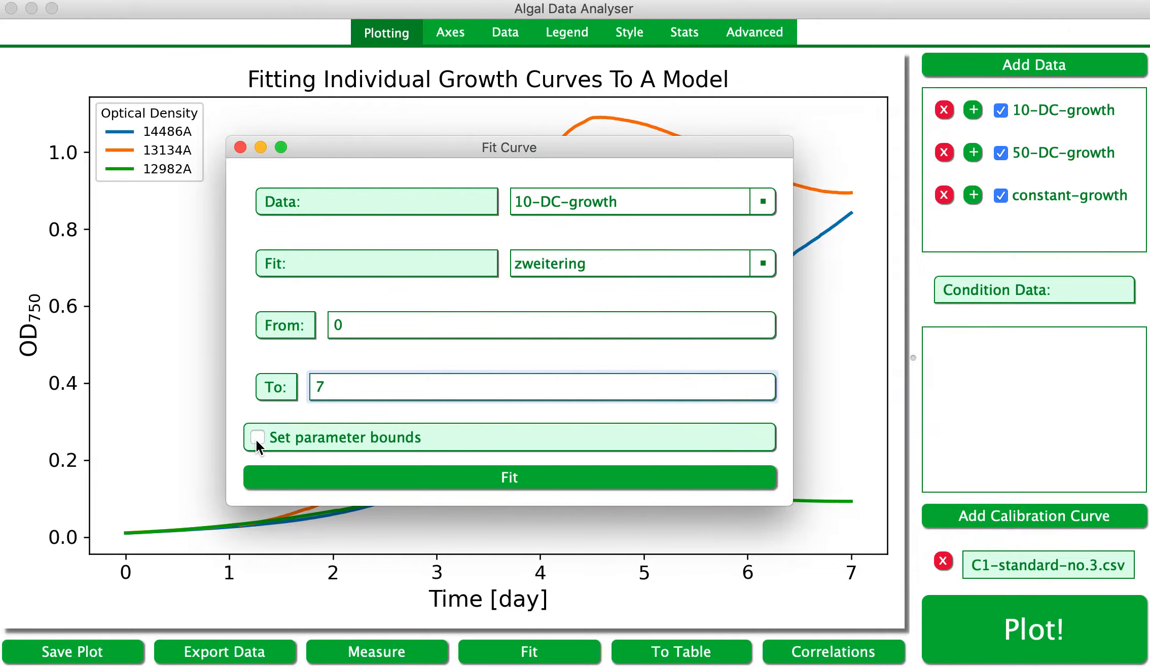
{"action": "left_click", "coordinate": [570, 476]}
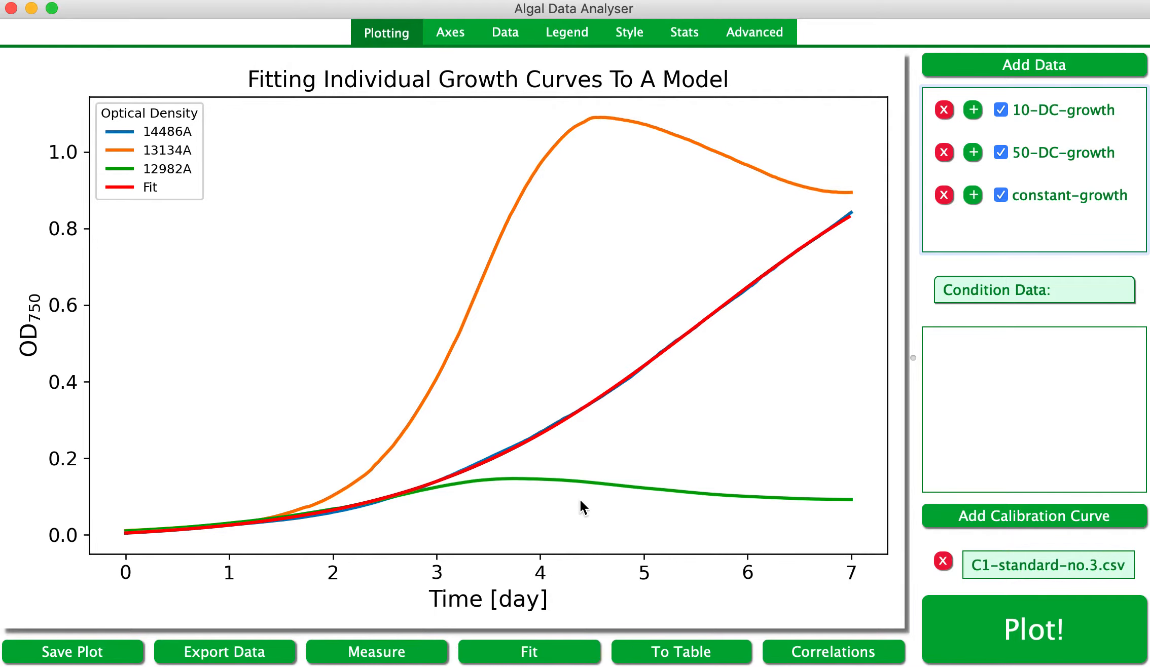
Fit the flat line model to the 50-DC-growth data from 0 to 7 days
{"action": "left_click", "coordinate": [542, 657]}
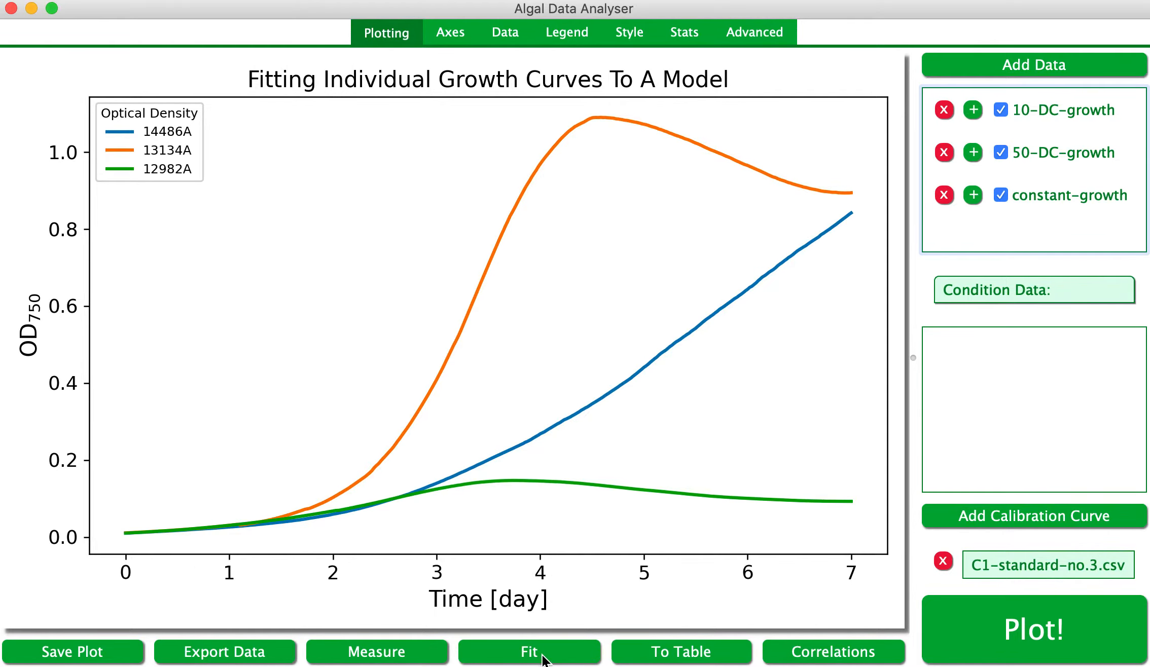
{"action": "left_click", "coordinate": [670, 304]}
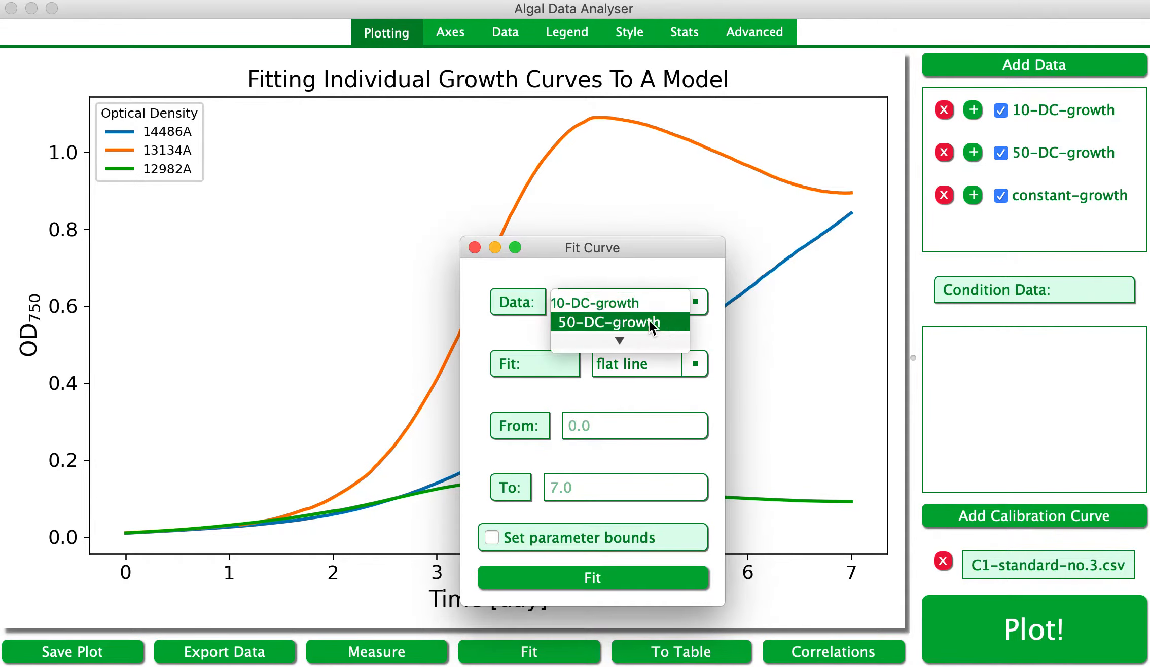
{"action": "left_click", "coordinate": [617, 317]}
{"action": "type", "text": "0"}
{"action": "left_click", "coordinate": [601, 477]}
{"action": "type", "text": "7"}
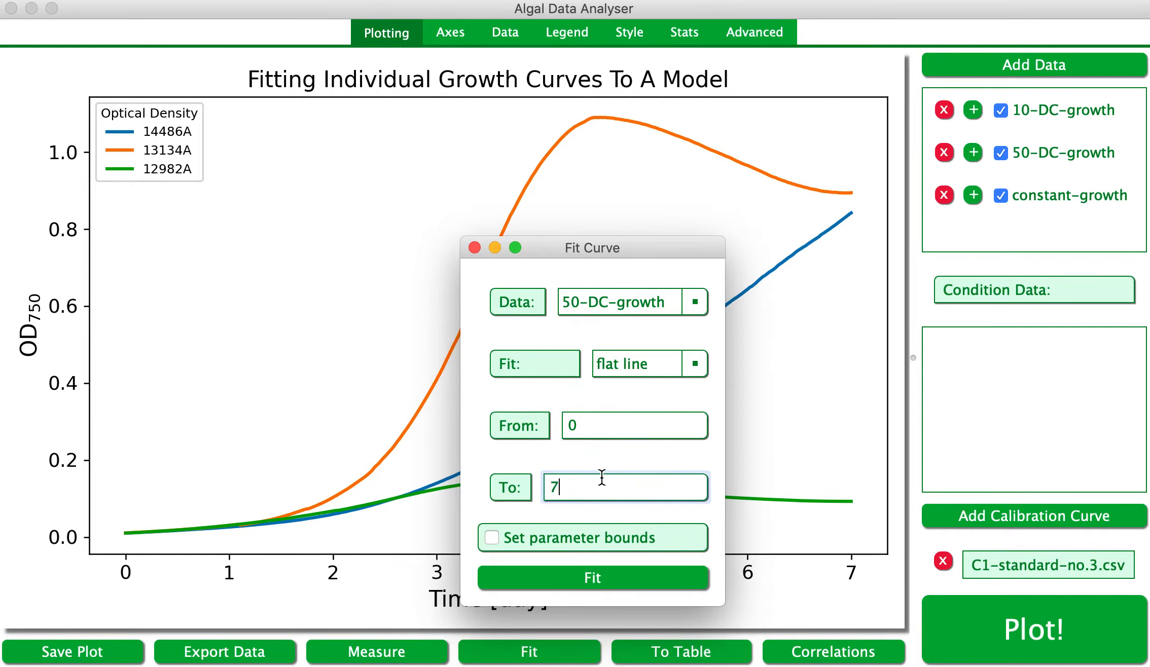
{"action": "left_click", "coordinate": [600, 578]}
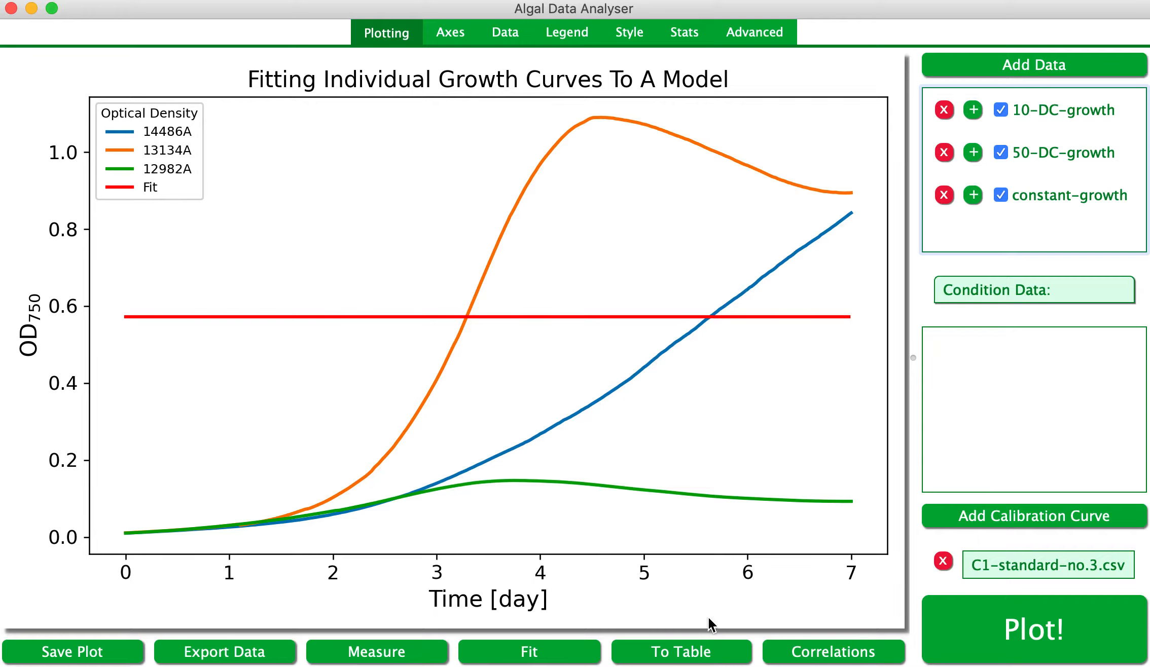
Fit the zweitering model to the 50-DC-growth data from 0 to 7 days
{"action": "left_click", "coordinate": [574, 653]}
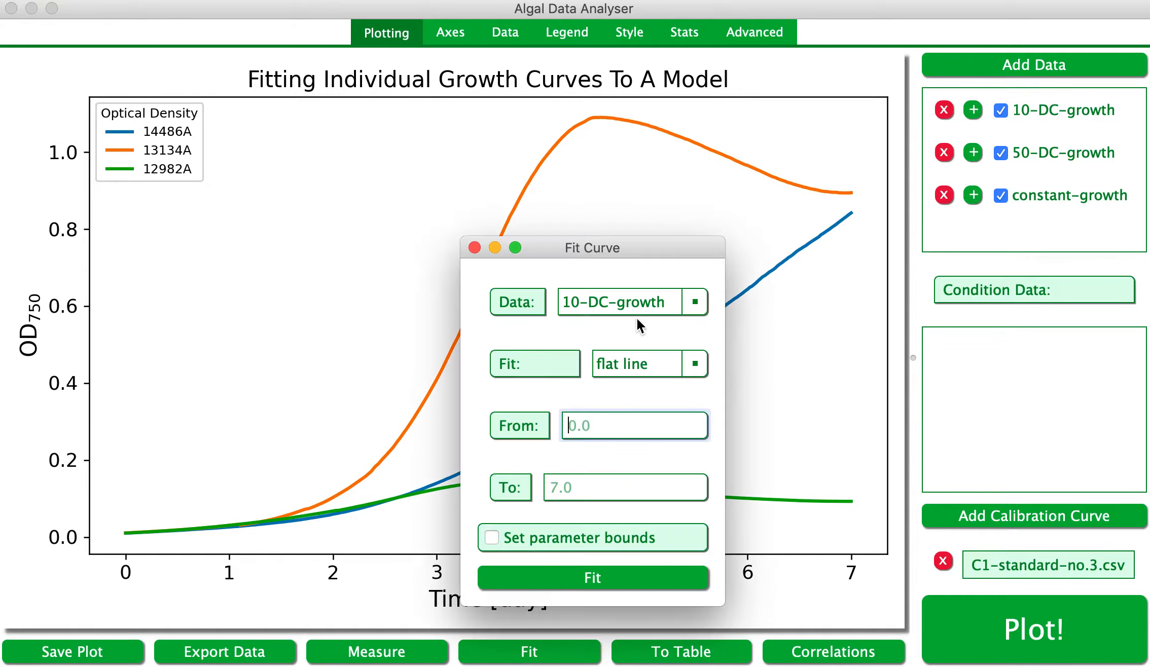
{"action": "left_click", "coordinate": [643, 302]}
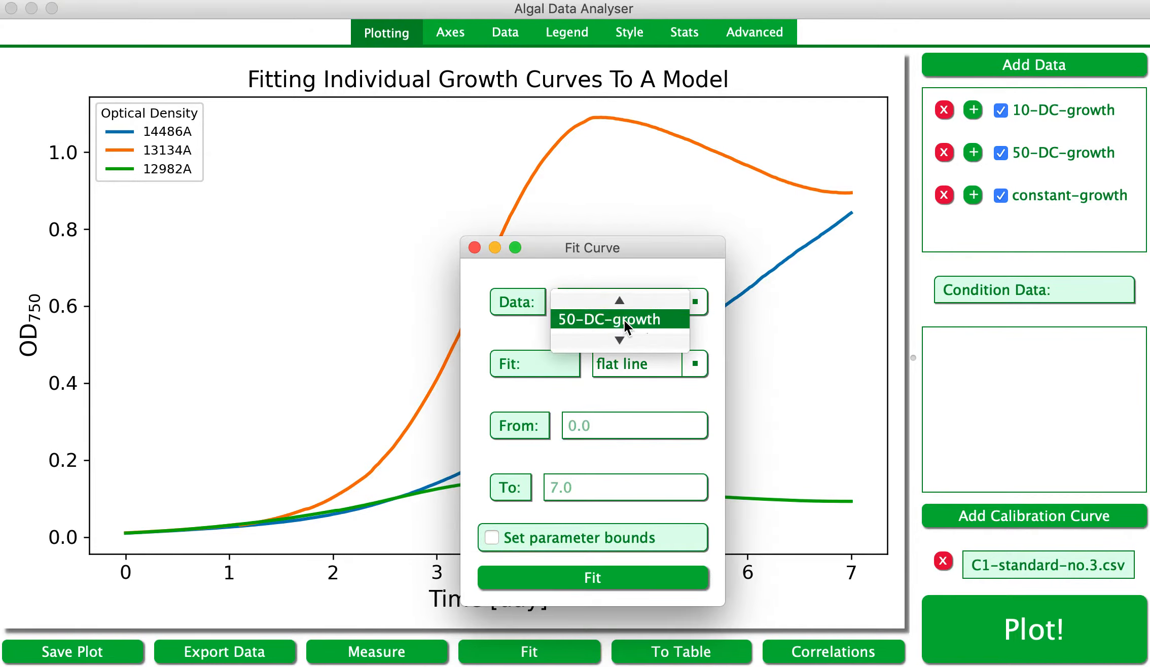
{"action": "left_click", "coordinate": [622, 317]}
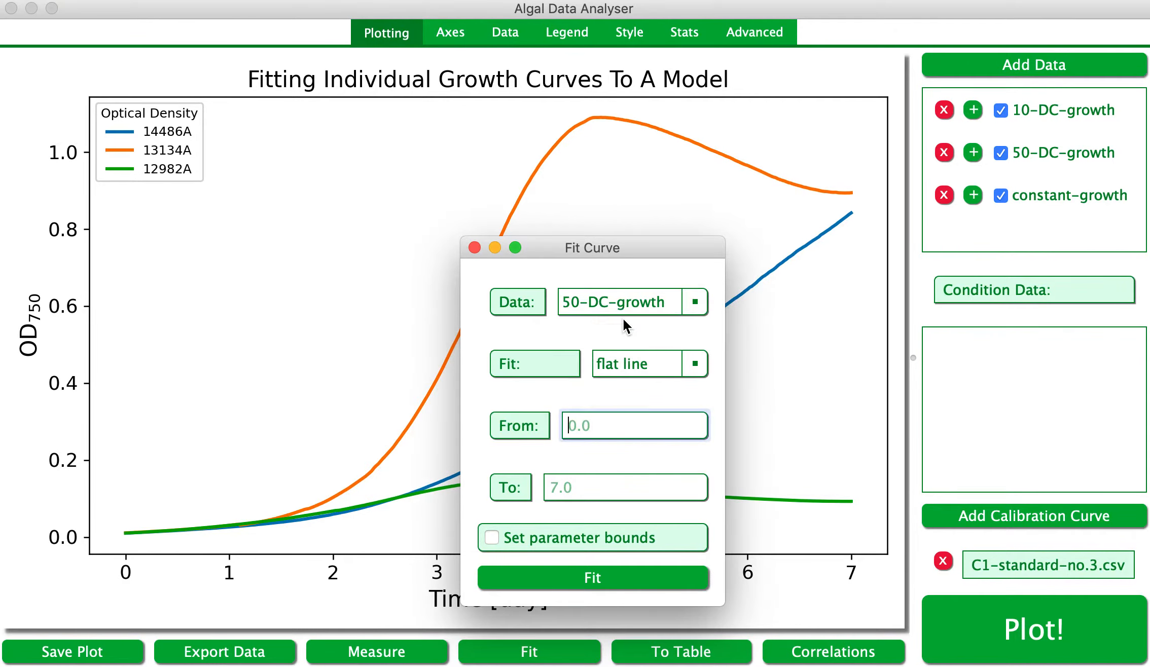
{"action": "left_click", "coordinate": [637, 359]}
{"action": "scroll", "coordinate": [622, 396], "scroll_direction": "down", "scroll_amount": 1}
{"action": "left_click", "coordinate": [620, 439]}
{"action": "type", "text": "0"}
{"action": "left_click", "coordinate": [634, 491]}
{"action": "type", "text": "2"}
{"action": "key", "text": "BackSpace"}
{"action": "type", "text": "7"}
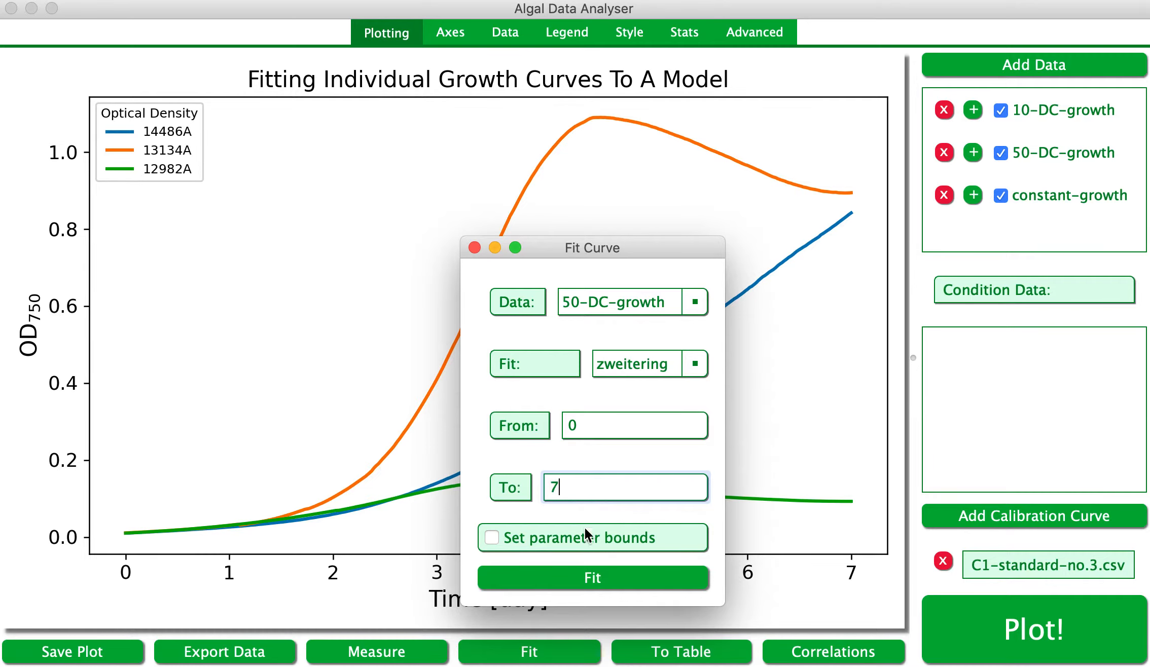
{"action": "left_click", "coordinate": [558, 578]}
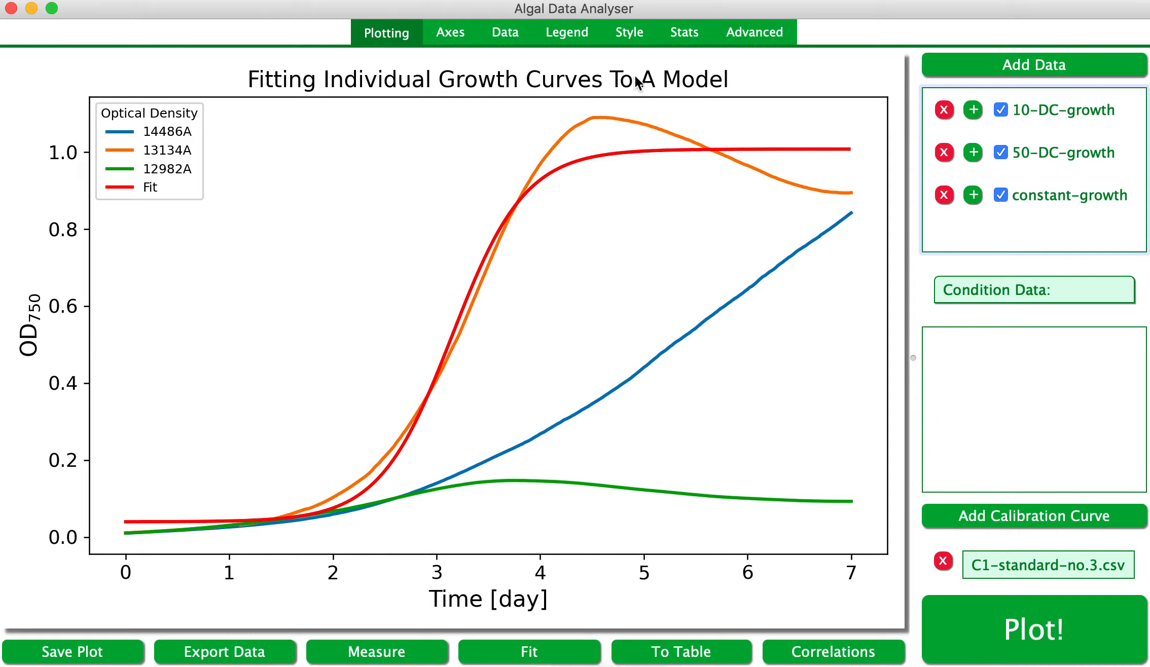
Fit the zweitering model to the 50-DC-growth data again, limiting the range to 0 to 4 days
{"action": "left_click", "coordinate": [538, 655]}
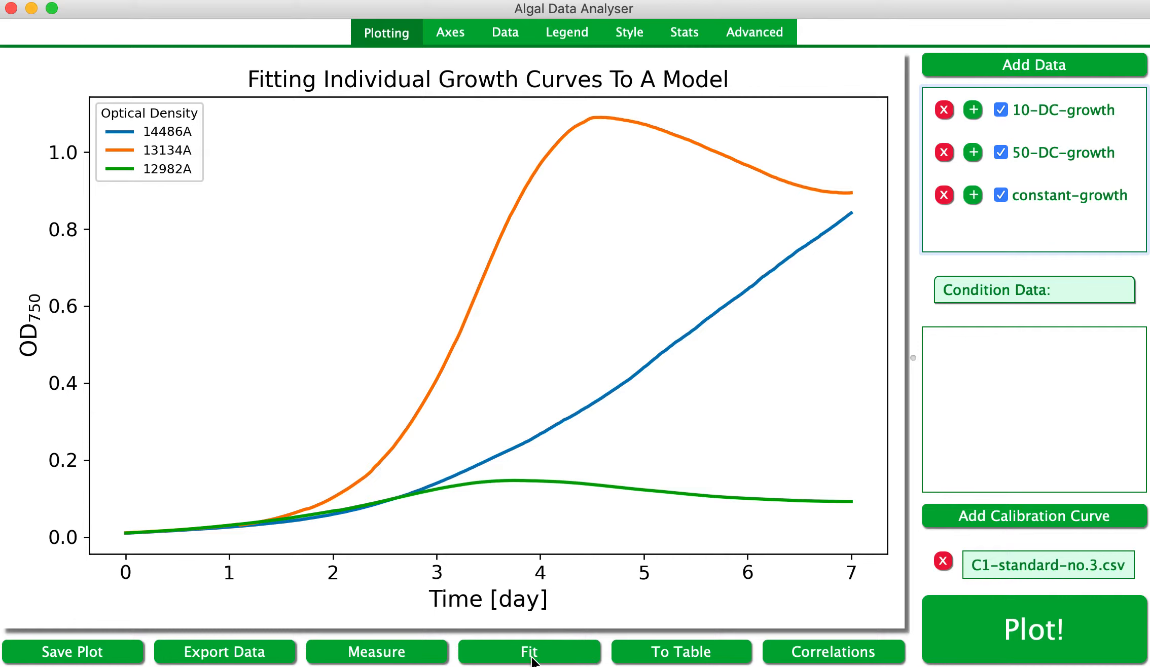
{"action": "left_click", "coordinate": [628, 303]}
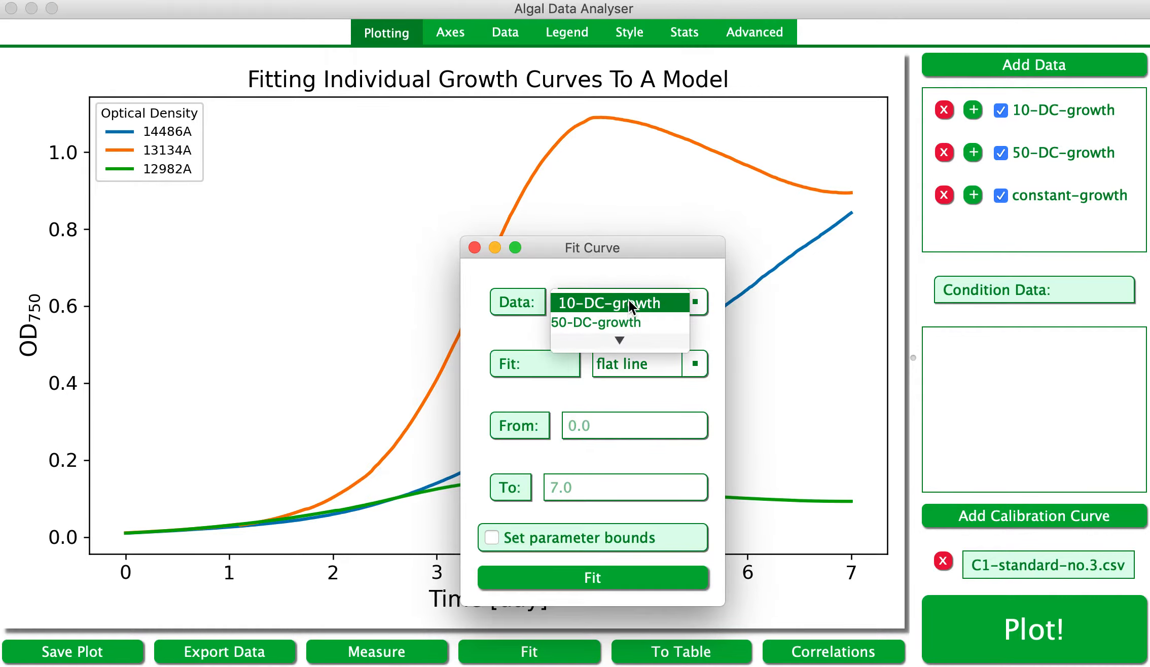
{"action": "left_click", "coordinate": [624, 321]}
{"action": "left_click", "coordinate": [677, 361]}
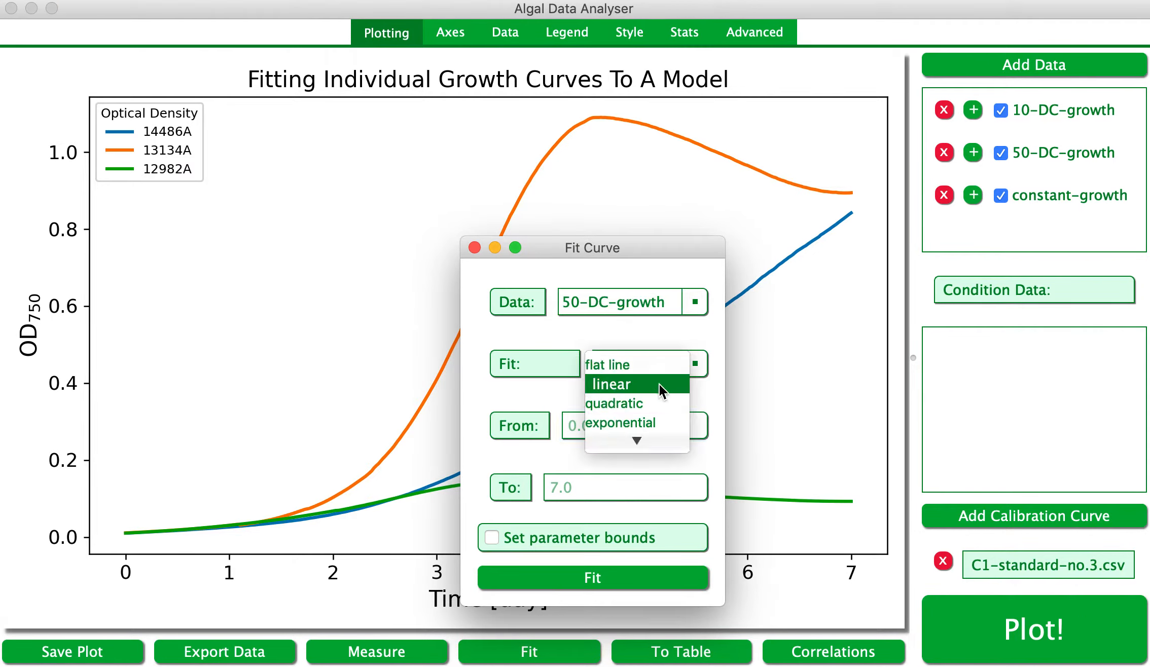
{"action": "left_click", "coordinate": [624, 437]}
{"action": "left_click", "coordinate": [609, 423]}
{"action": "type", "text": "0"}
{"action": "left_click", "coordinate": [612, 485]}
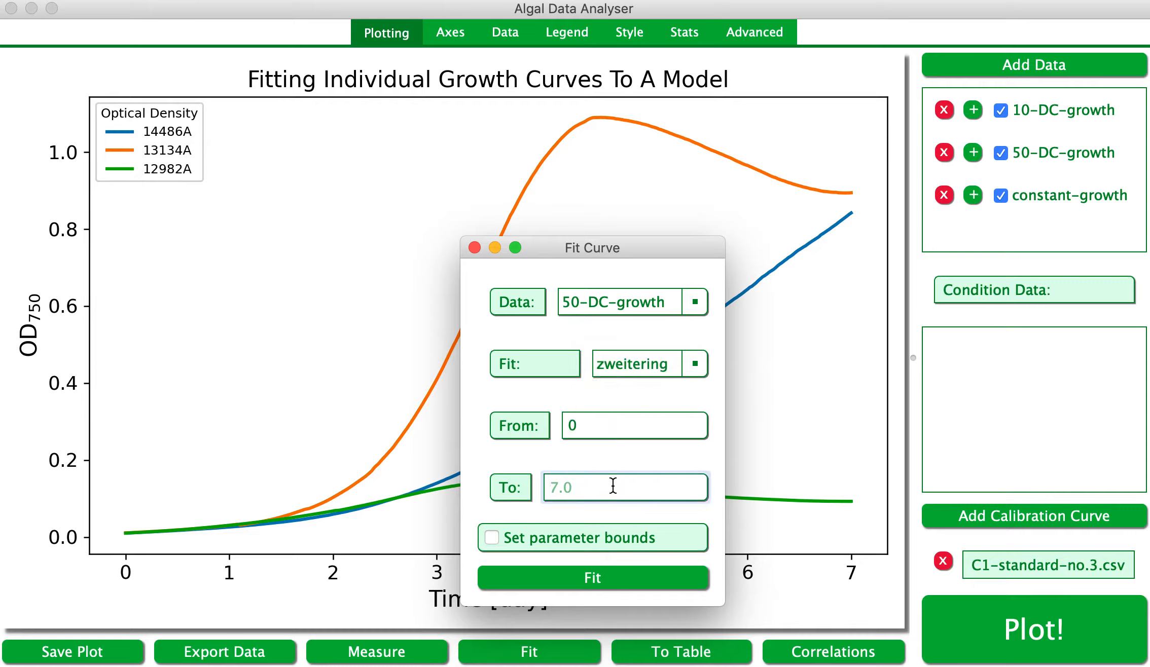
{"action": "type", "text": "4"}
{"action": "left_click", "coordinate": [552, 582]}
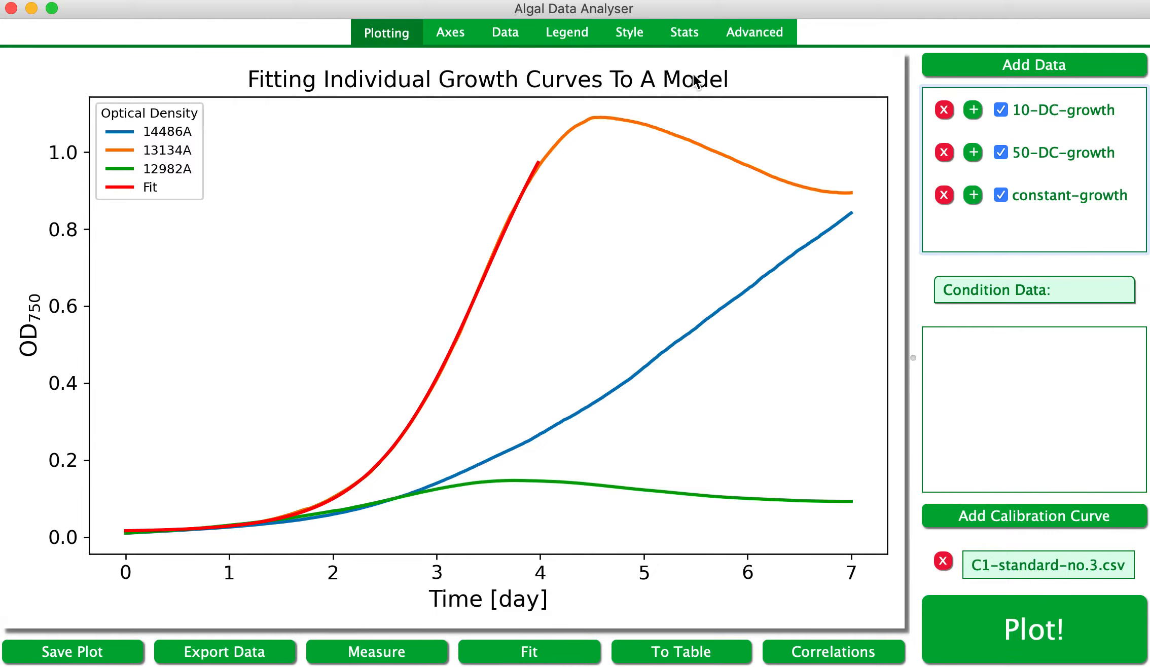
Enable the fit parameters and fit errors display, set significant figures to 4, and replot the 50-DC-growth fit
{"action": "left_click", "coordinate": [689, 35]}
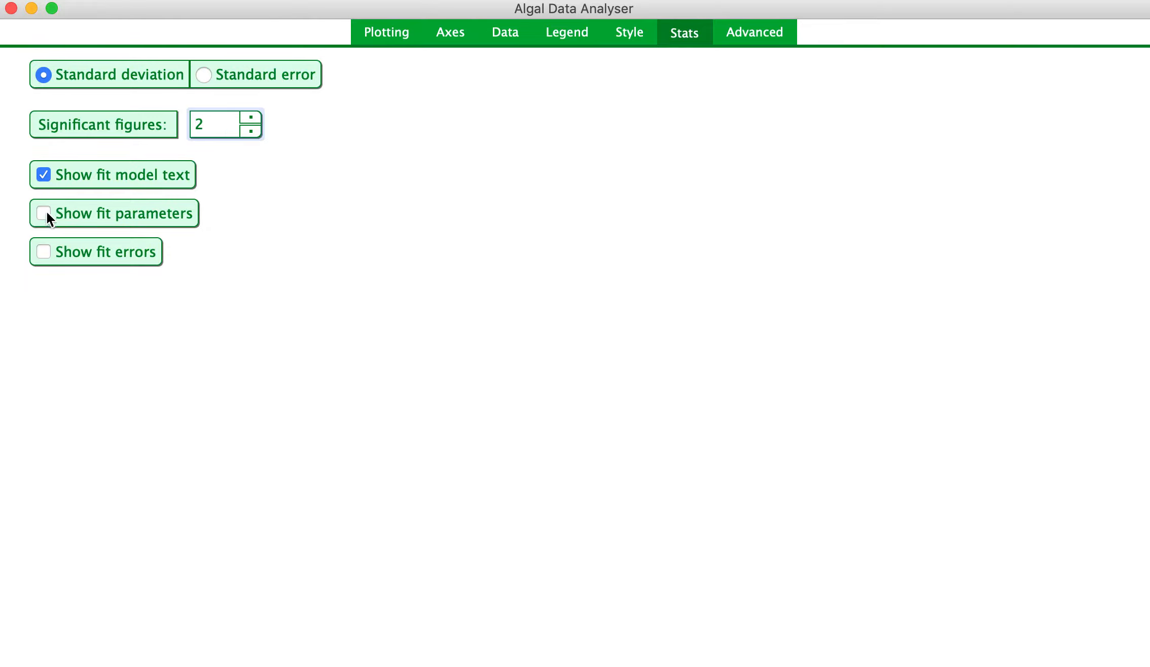
{"action": "left_click", "coordinate": [47, 255]}
{"action": "left_click", "coordinate": [253, 117]}
{"action": "left_click", "coordinate": [253, 117]}
{"action": "left_click", "coordinate": [386, 33]}
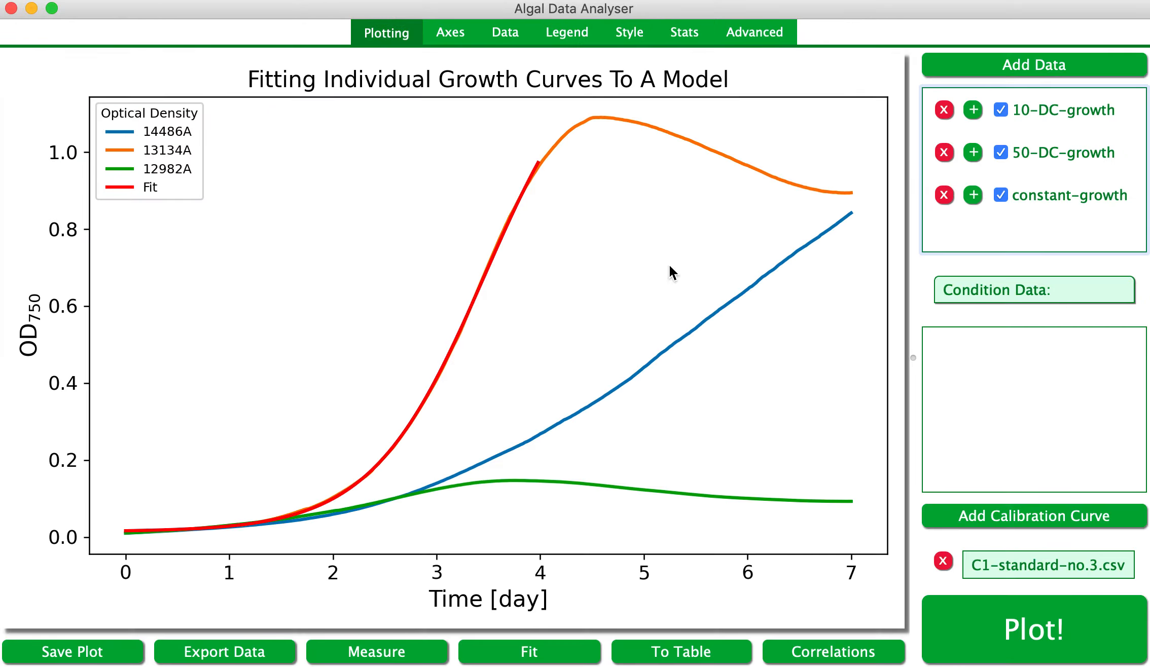
{"action": "left_click", "coordinate": [1029, 645]}
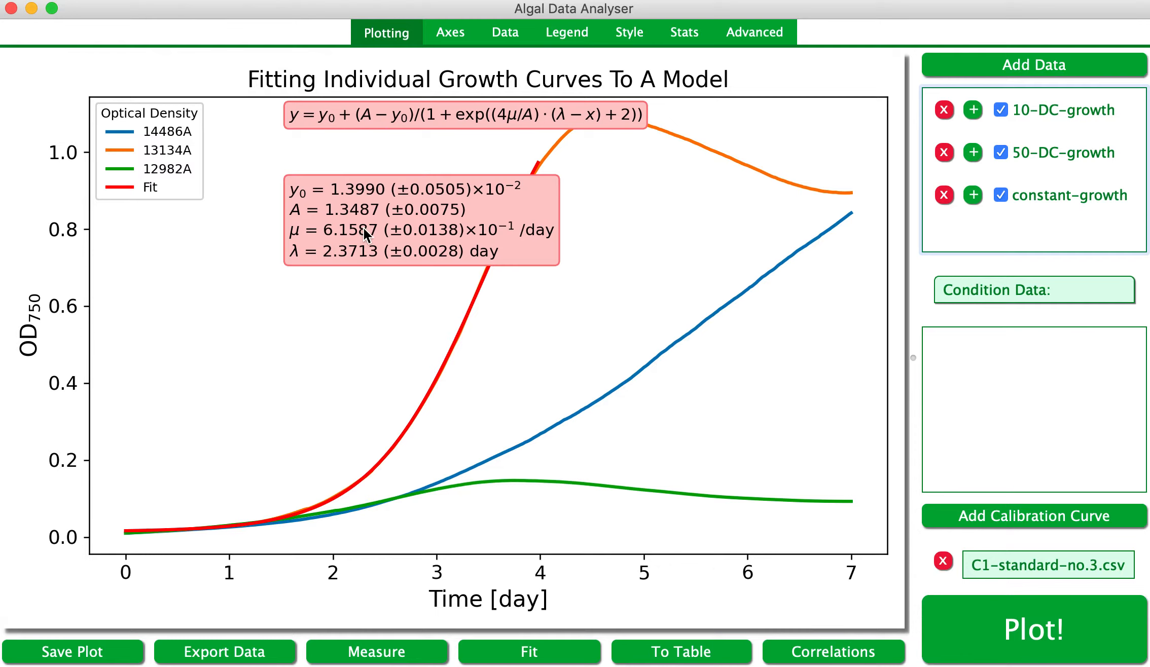
Move the fit parameters box and the model equation box on the plot to the empty area below the legend
{"action": "left_click_drag", "start_coordinate": [364, 231], "coordinate": [311, 189]}
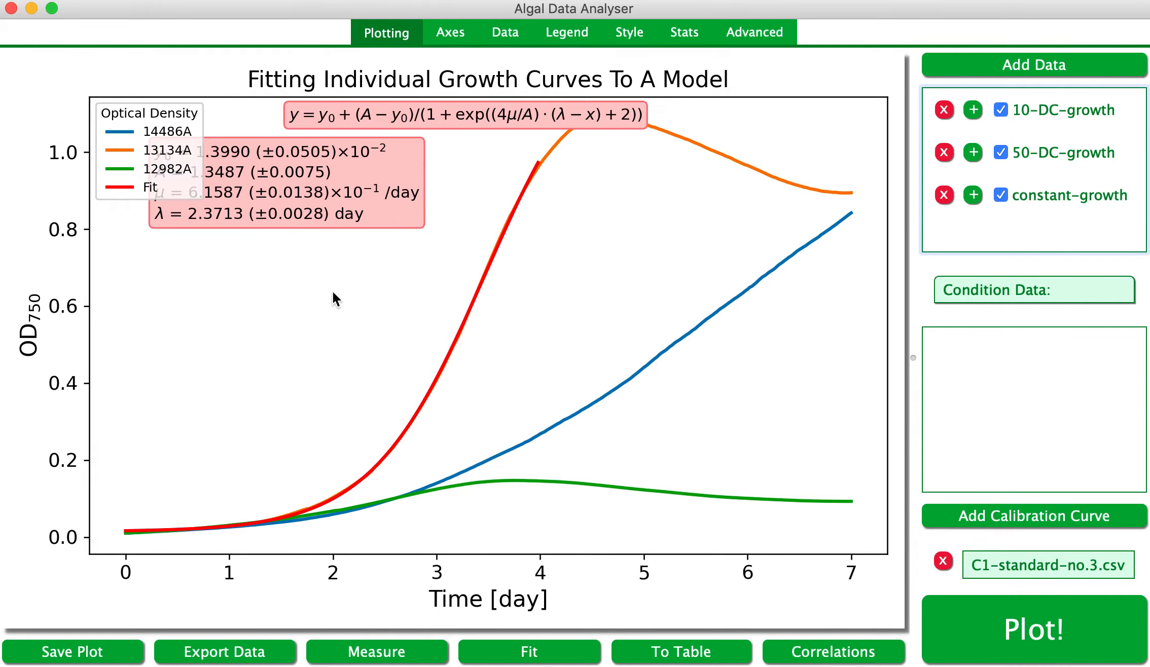
{"action": "left_click_drag", "start_coordinate": [335, 298], "coordinate": [334, 299]}
{"action": "left_click_drag", "start_coordinate": [416, 119], "coordinate": [252, 211]}
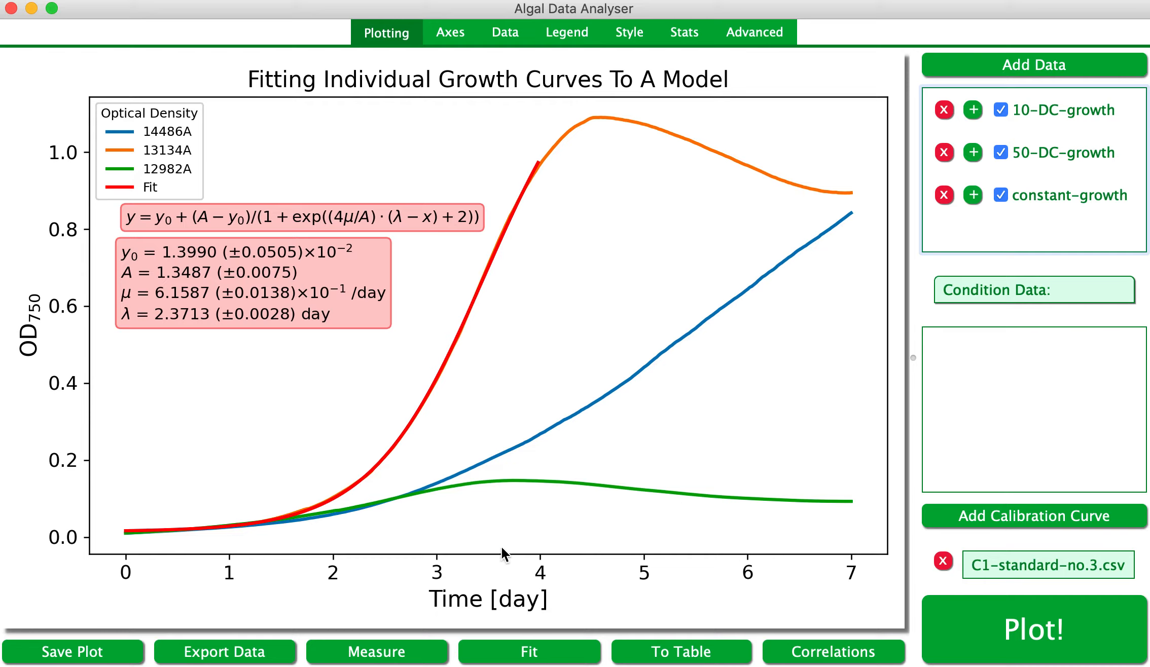
Clear the current fit and fit the exponential model to the 50-DC-growth data from 0 to 4 days
{"action": "left_click", "coordinate": [558, 653]}
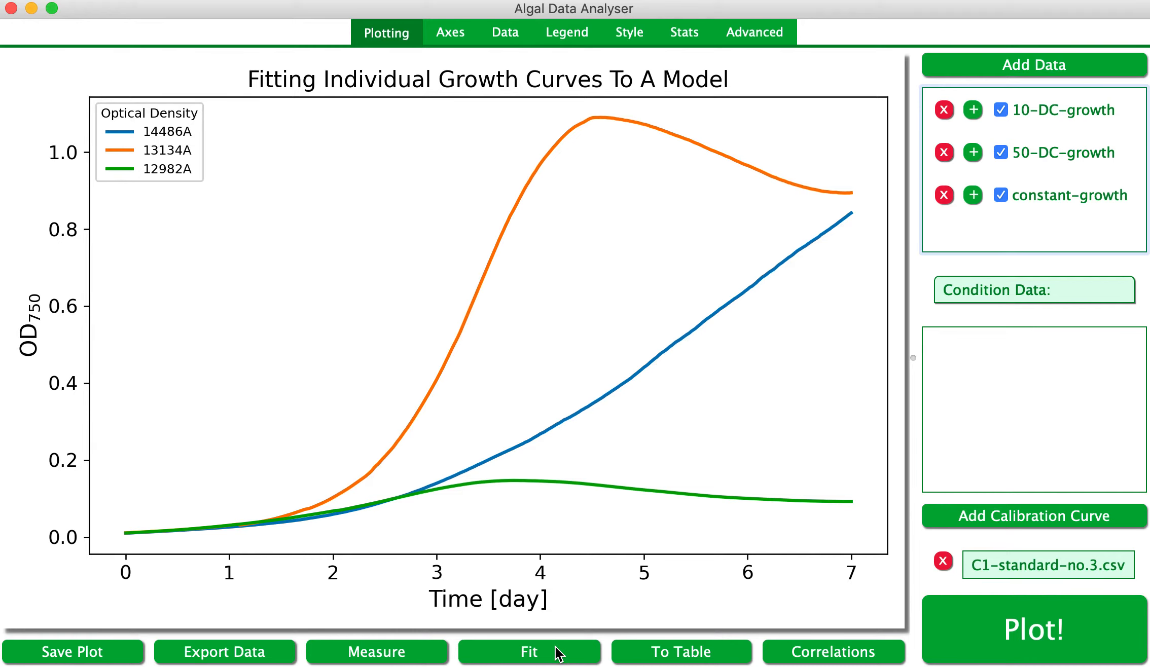
{"action": "left_click", "coordinate": [557, 653]}
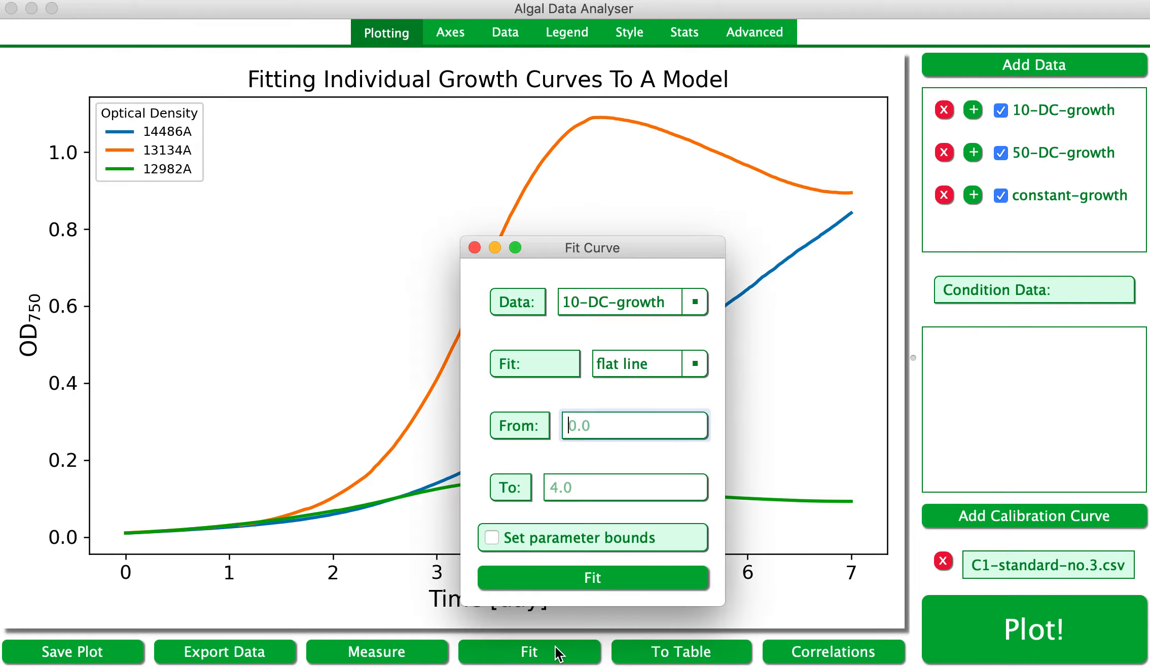
{"action": "left_click", "coordinate": [678, 305]}
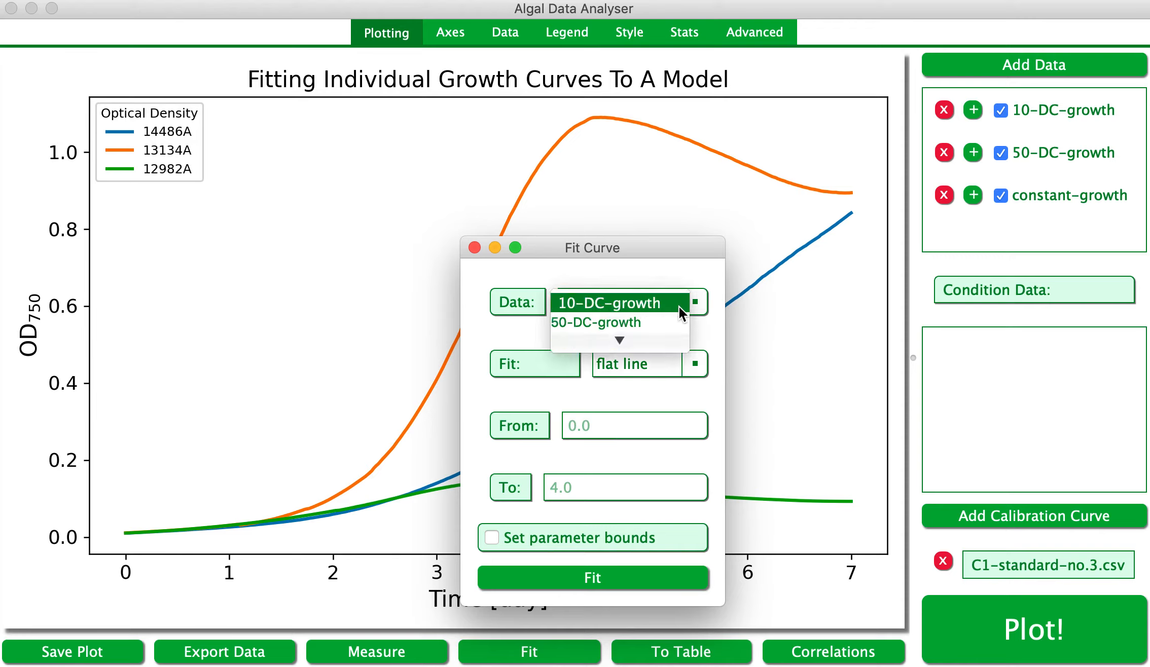
{"action": "left_click", "coordinate": [625, 320]}
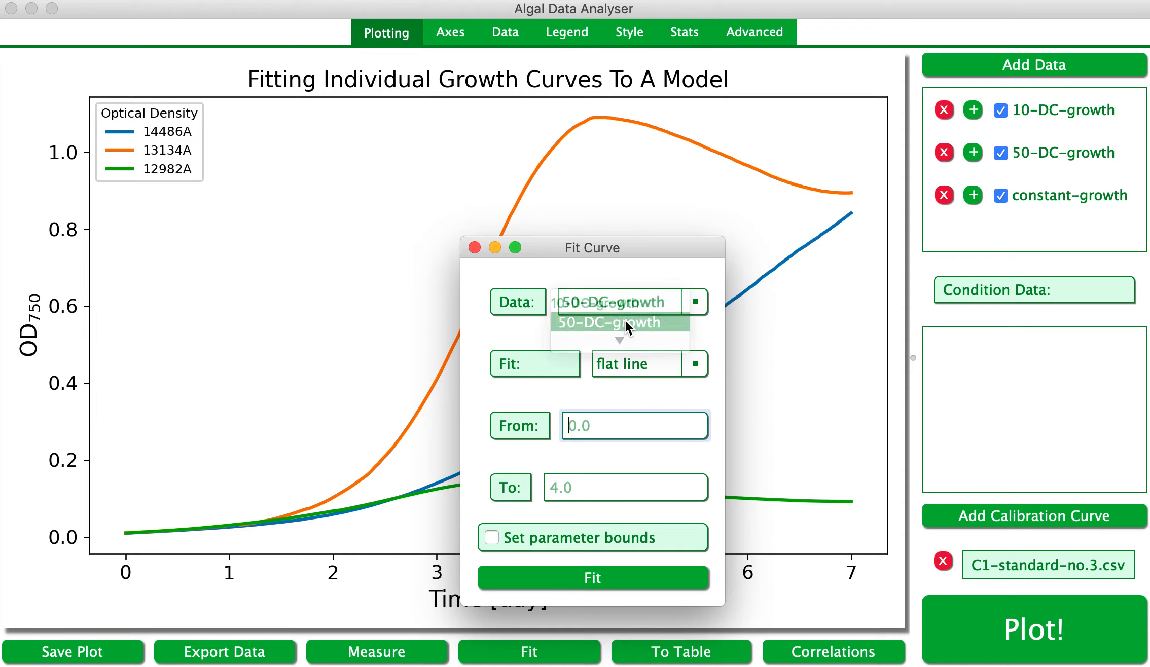
{"action": "left_click", "coordinate": [664, 365]}
{"action": "left_click", "coordinate": [598, 424]}
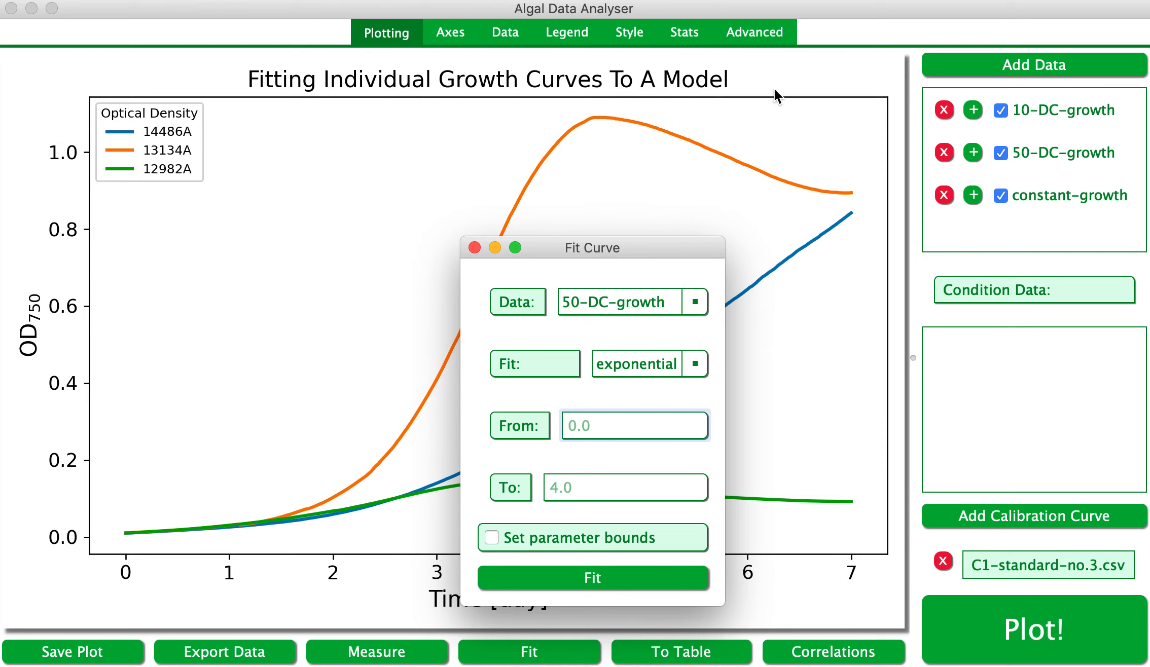
{"action": "type", "text": "0"}
{"action": "left_click", "coordinate": [576, 485]}
{"action": "type", "text": "4"}
{"action": "left_click", "coordinate": [576, 581]}
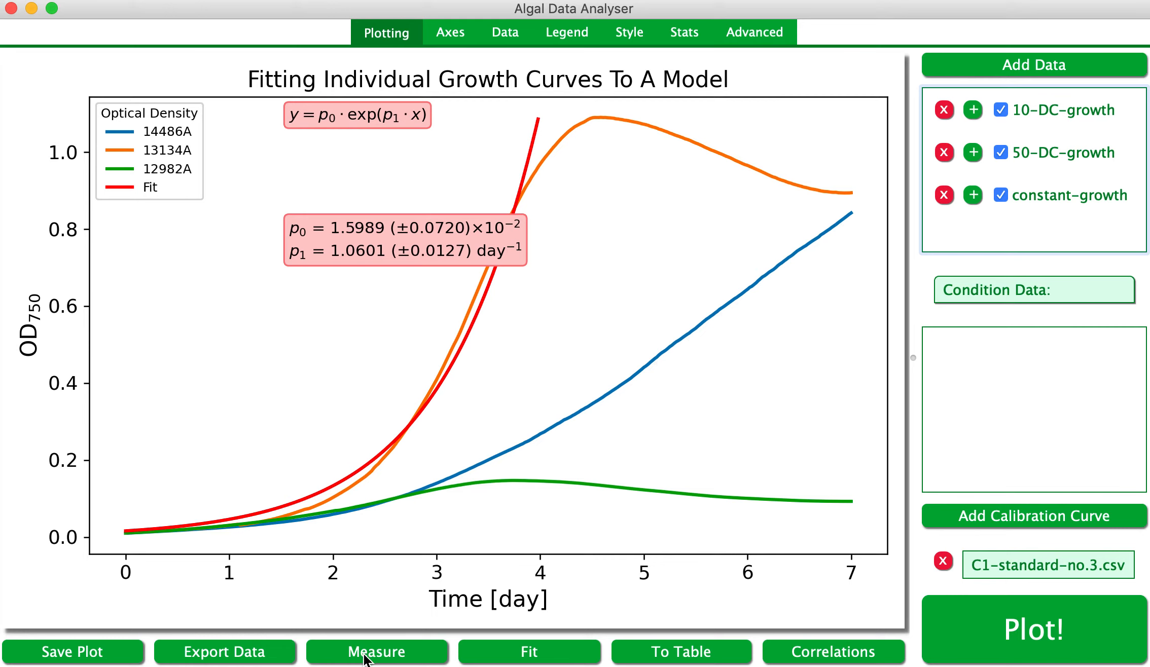
Clear the exponential fit and fit the linear model to the 10-DC-growth data from 3 to 5 days
{"action": "left_click", "coordinate": [520, 650]}
{"action": "left_click", "coordinate": [520, 650]}
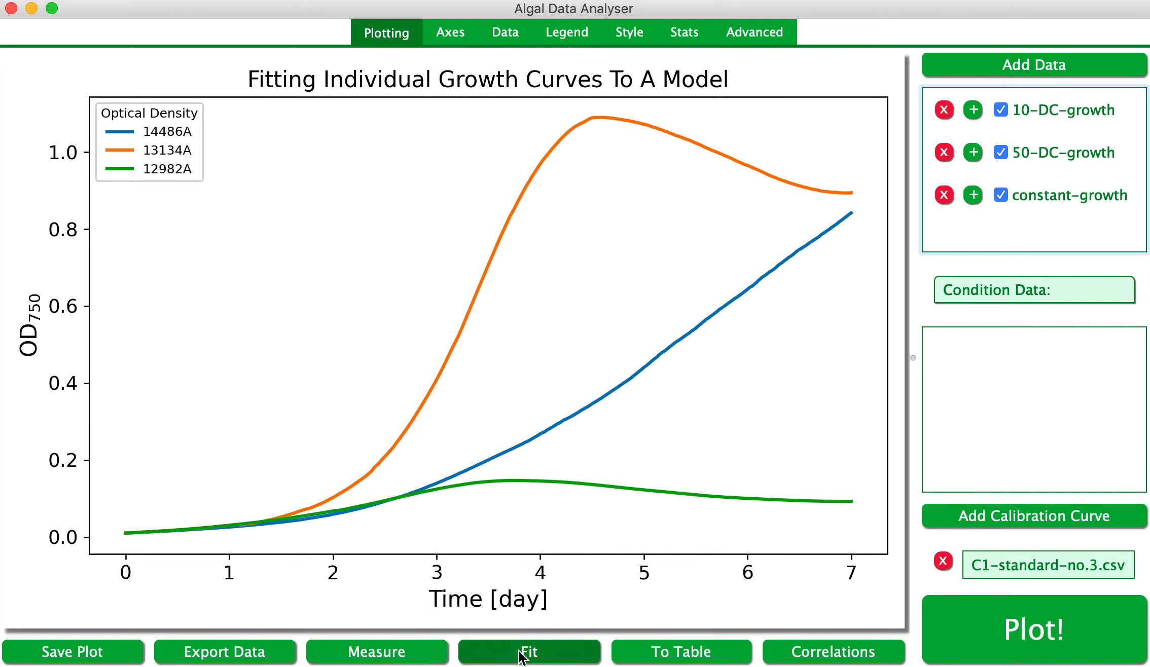
{"action": "left_click", "coordinate": [664, 358]}
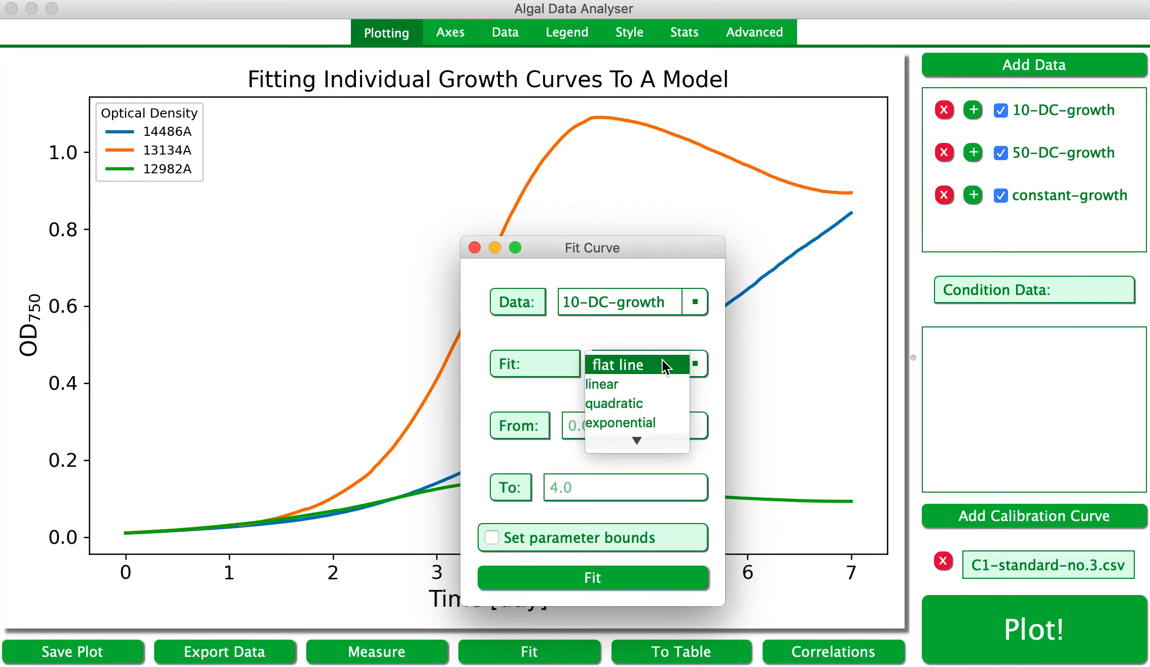
{"action": "left_click", "coordinate": [631, 381]}
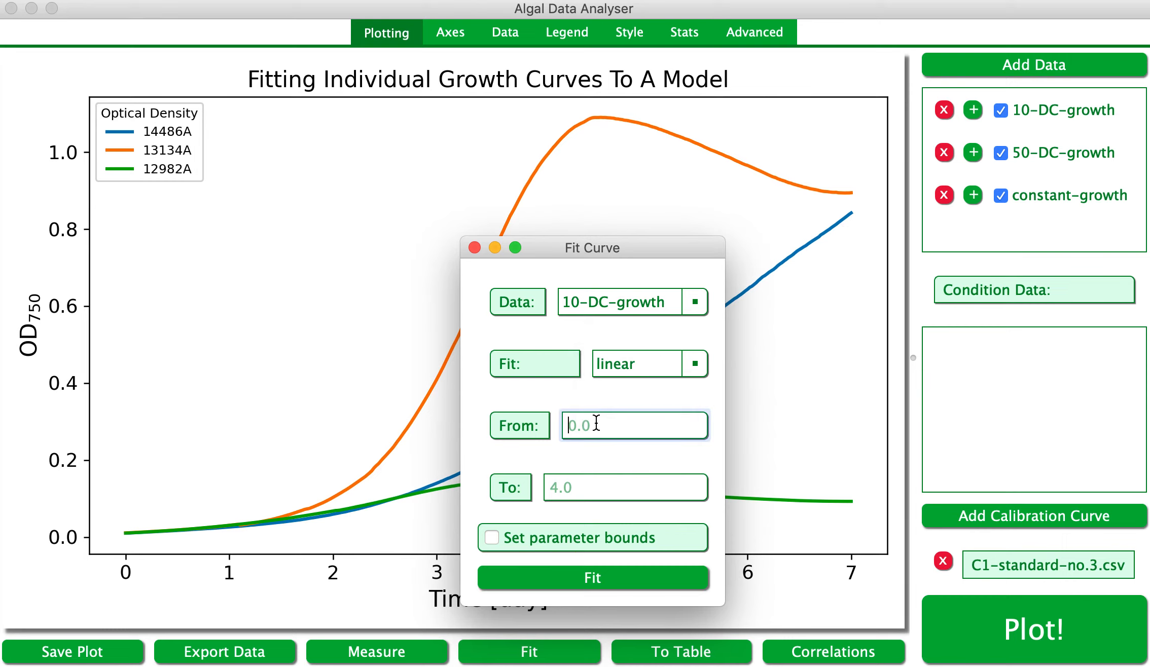
{"action": "type", "text": "3"}
{"action": "left_click", "coordinate": [596, 485]}
{"action": "type", "text": "5"}
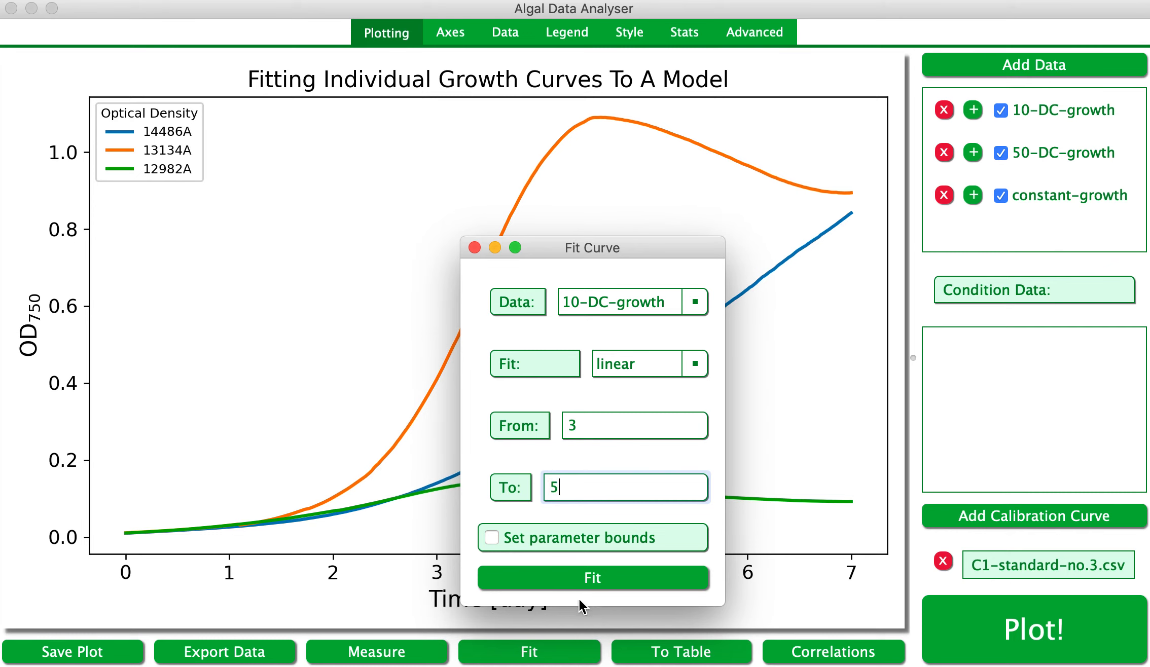
{"action": "left_click", "coordinate": [580, 577]}
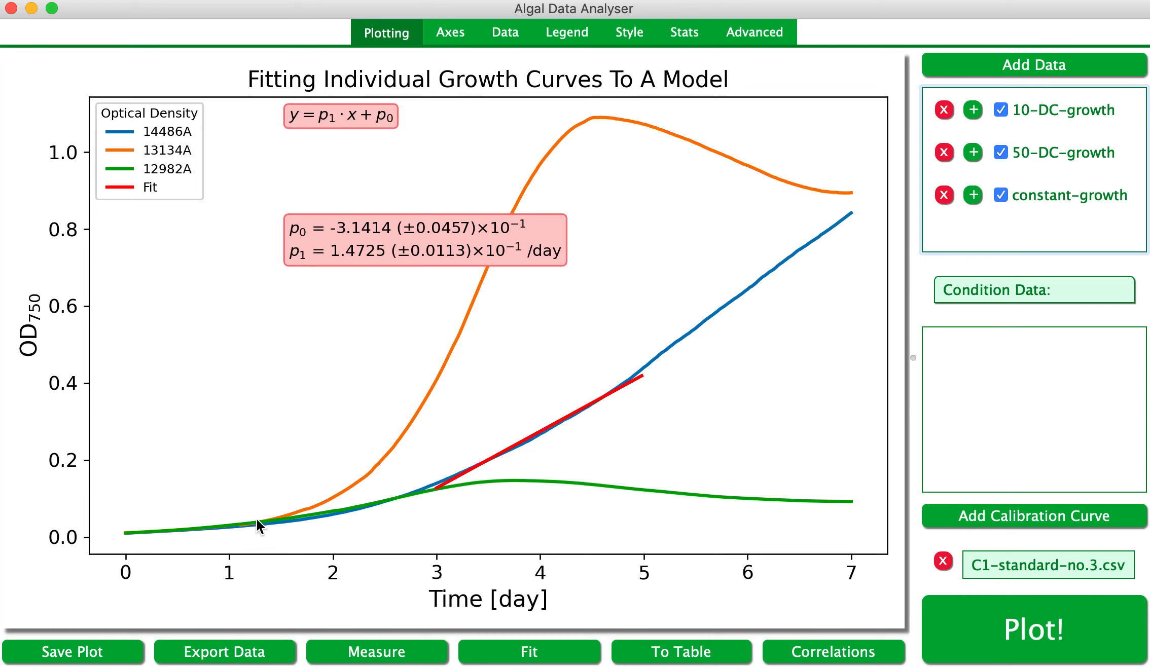
Clear the linear fit and fit the flat line model to the constant-growth data from 0 to 7 days
{"action": "left_click", "coordinate": [527, 654]}
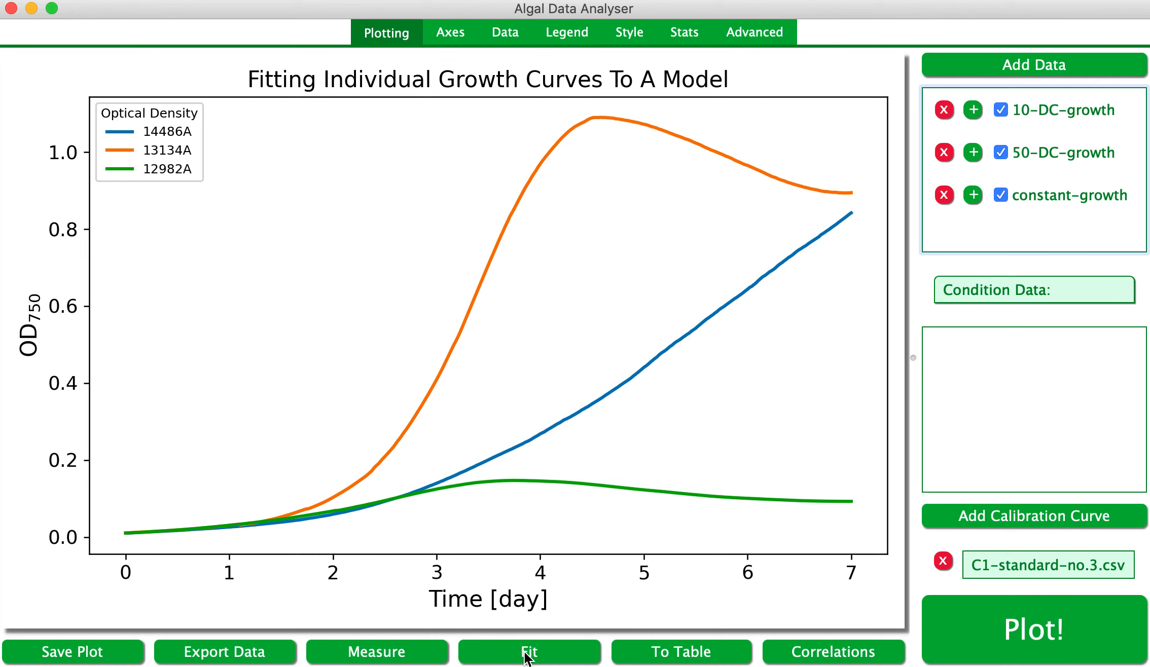
{"action": "left_click", "coordinate": [630, 302]}
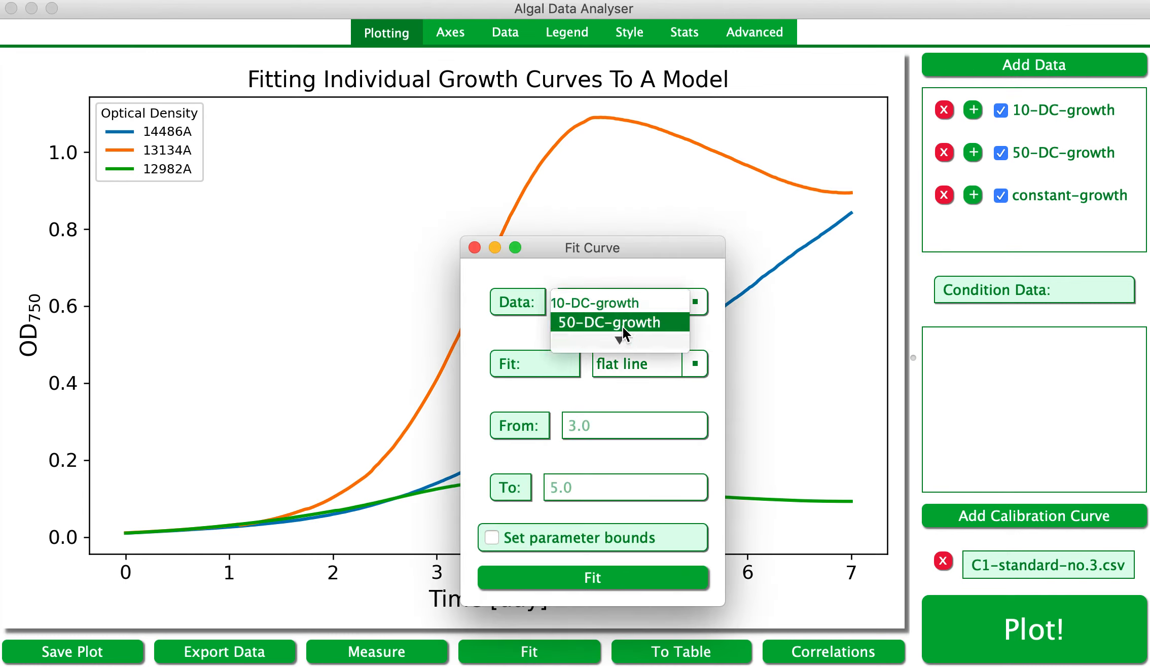
{"action": "left_click", "coordinate": [615, 336]}
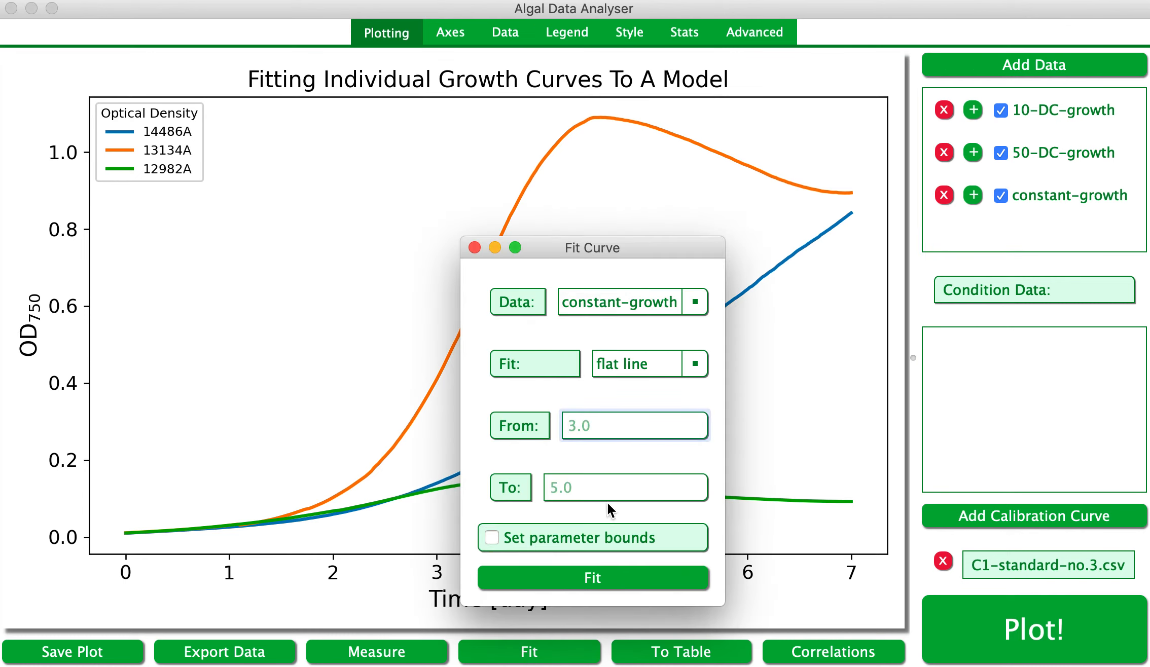
{"action": "type", "text": "0"}
{"action": "left_click", "coordinate": [633, 487]}
{"action": "type", "text": "7"}
{"action": "left_click", "coordinate": [561, 571]}
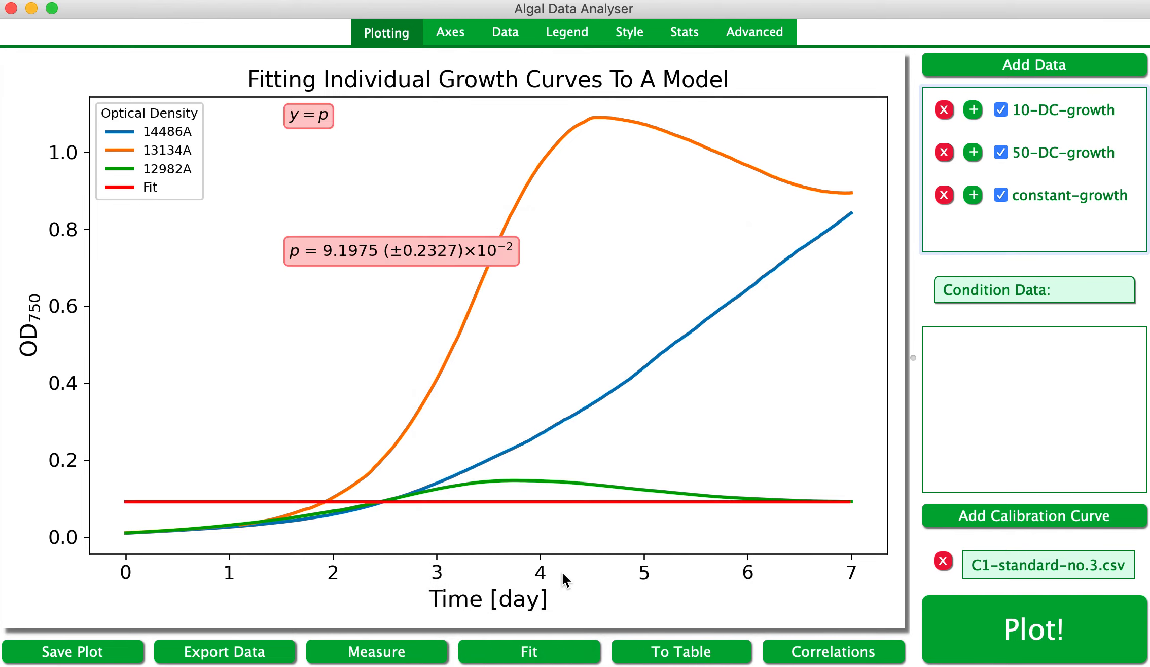